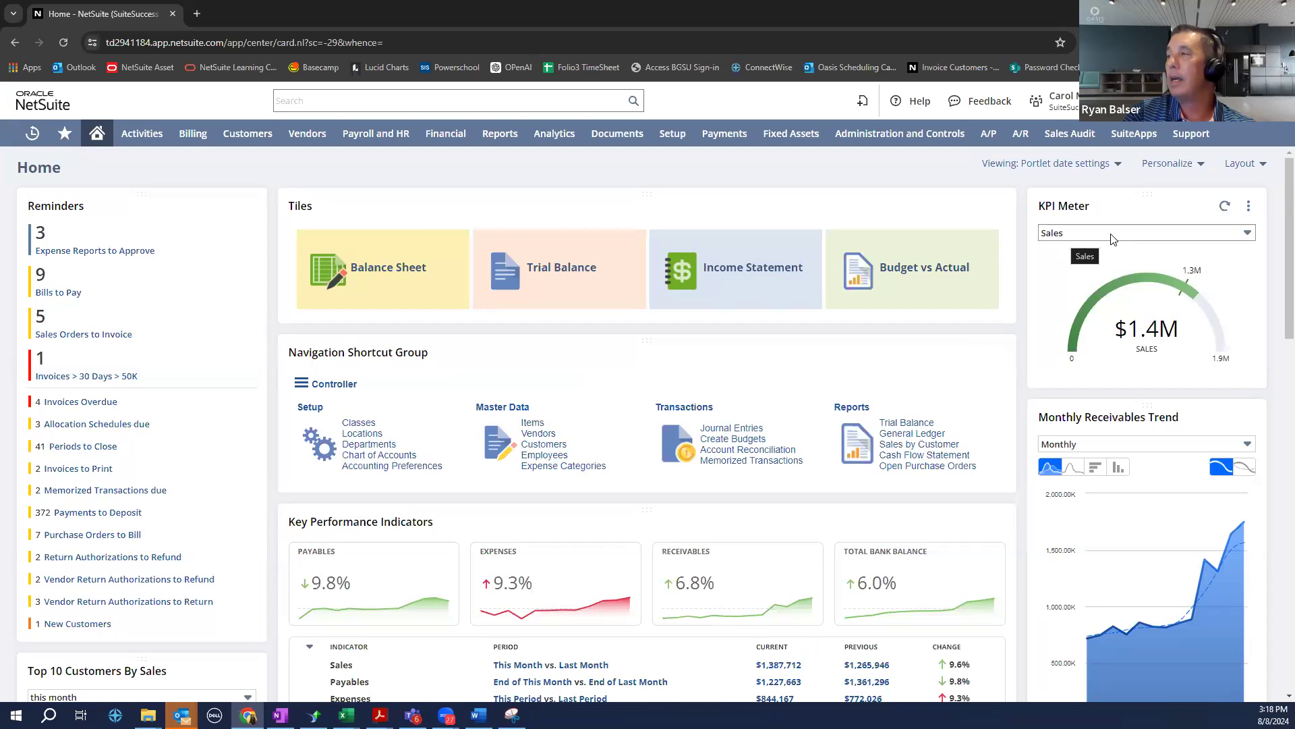
Switch the KPI Meter on the home dashboard to Payables
click(1108, 236)
click(1101, 273)
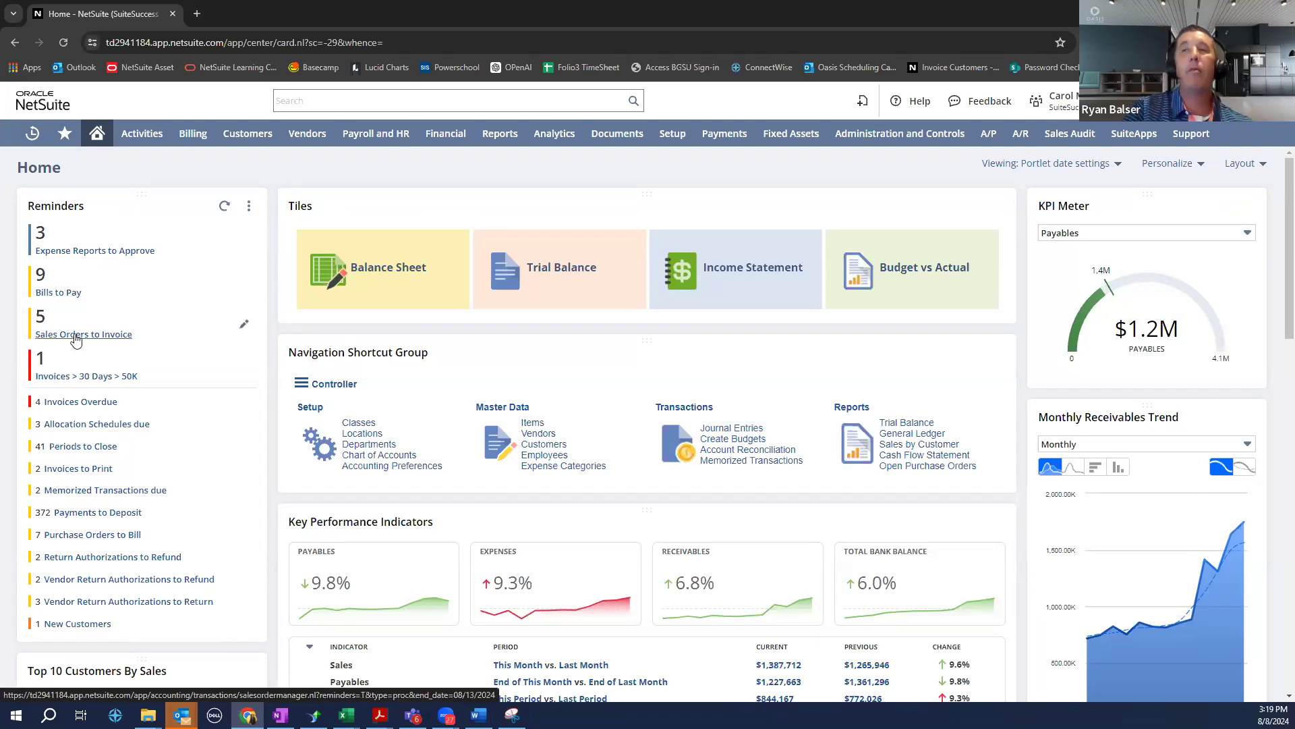
Open the expense reports awaiting approval in a new tab, and open the report dated 08/17/2024 in another tab for review
right_click(93, 251)
click(160, 266)
click(259, 14)
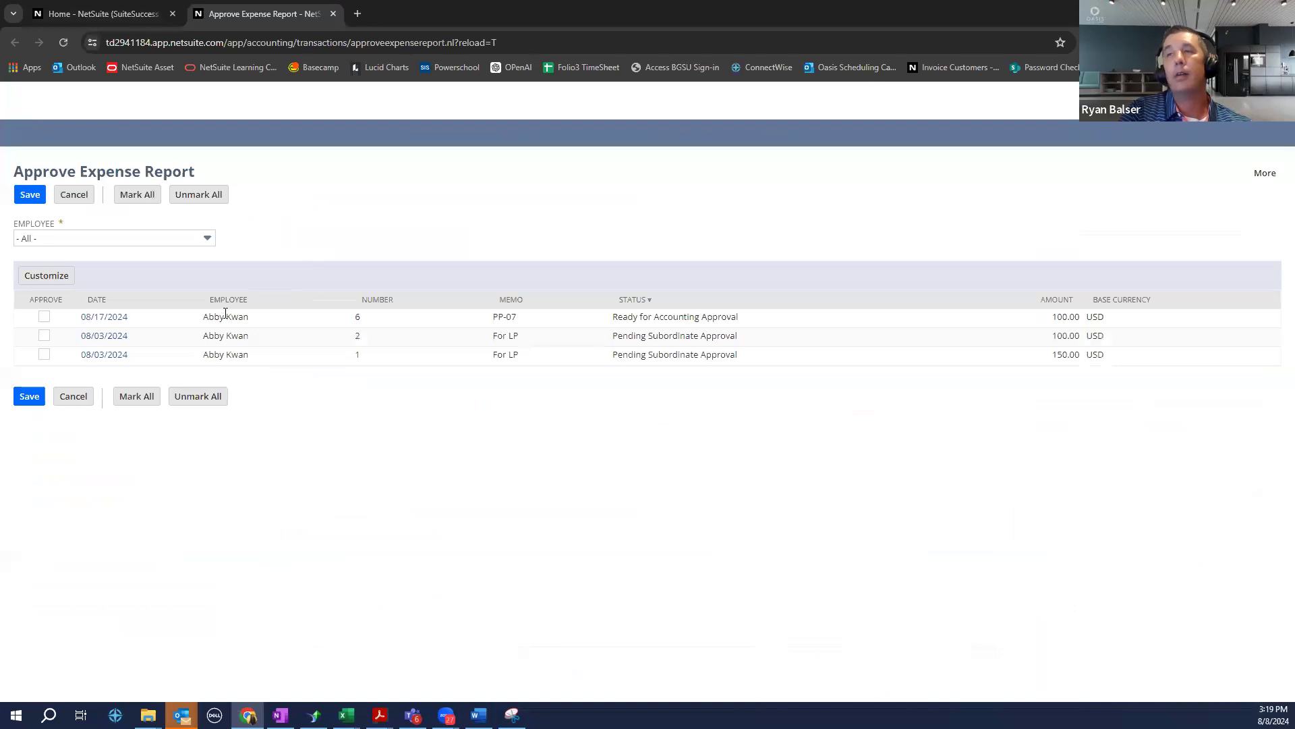
right_click(111, 326)
click(139, 331)
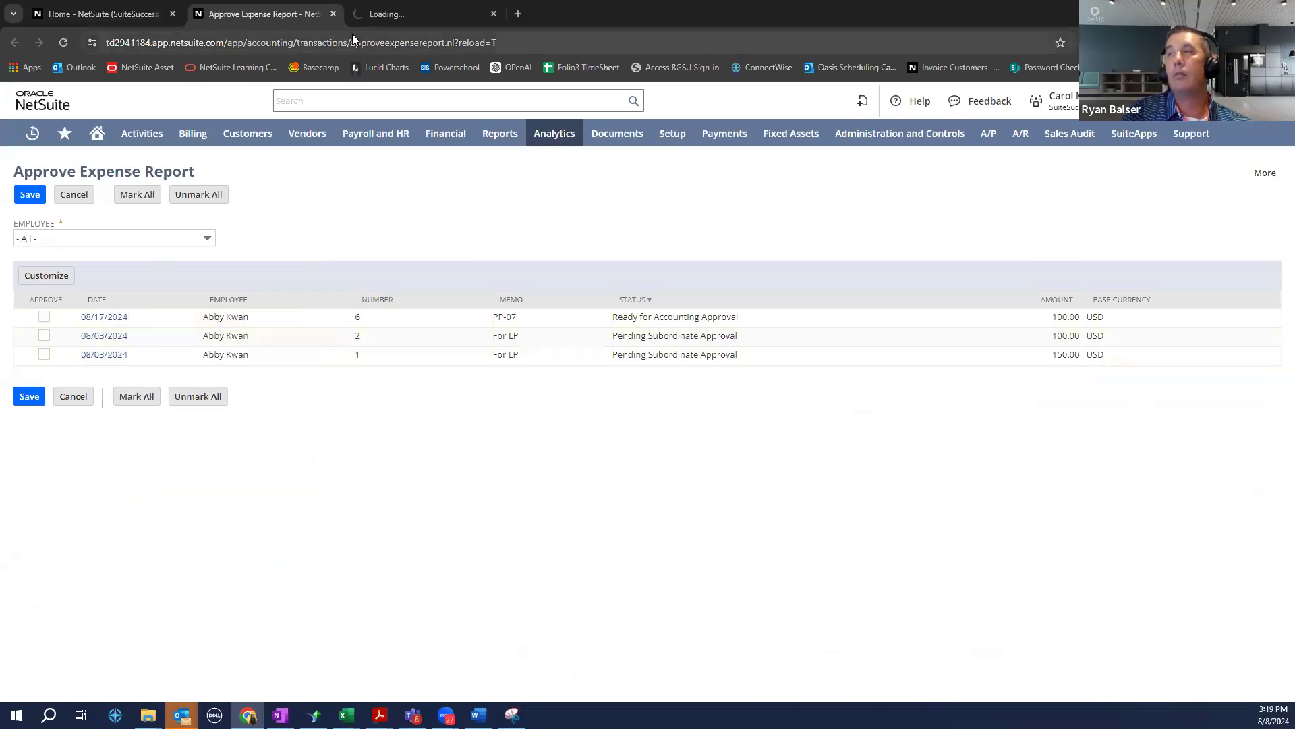
click(396, 14)
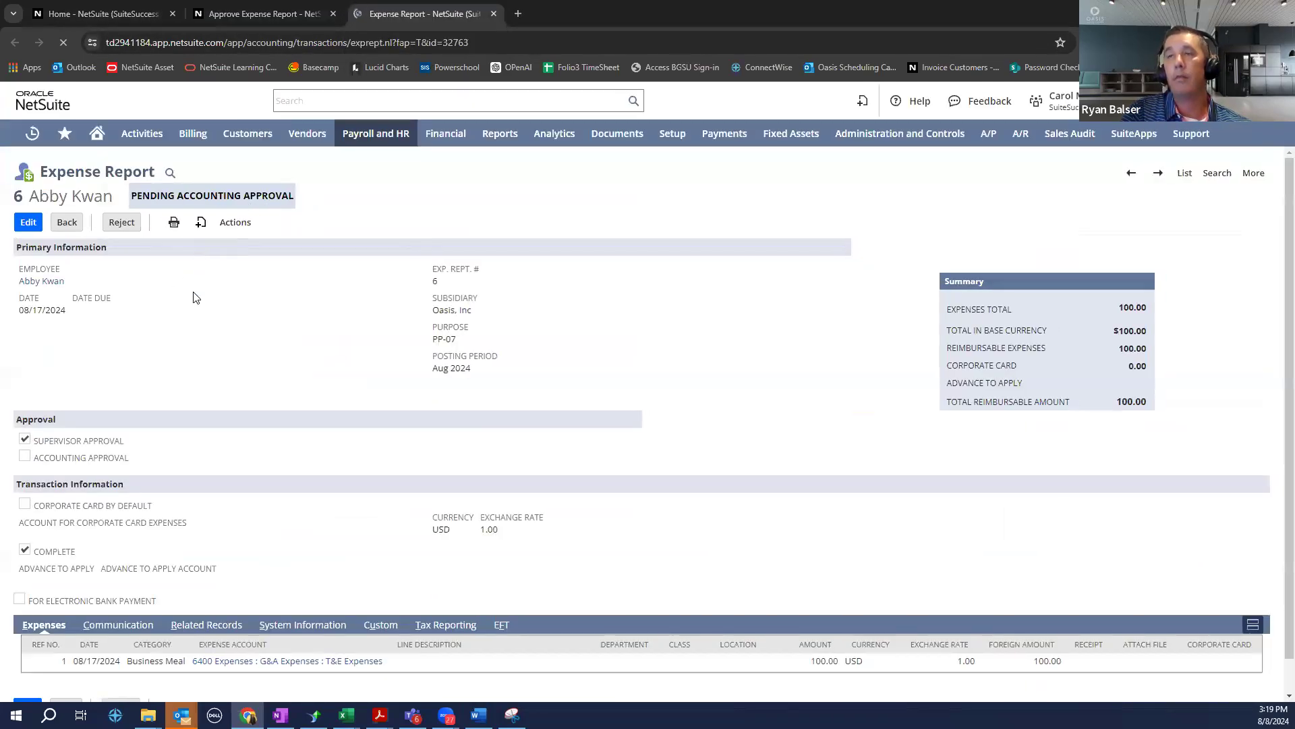
scroll(200, 330, down, 1)
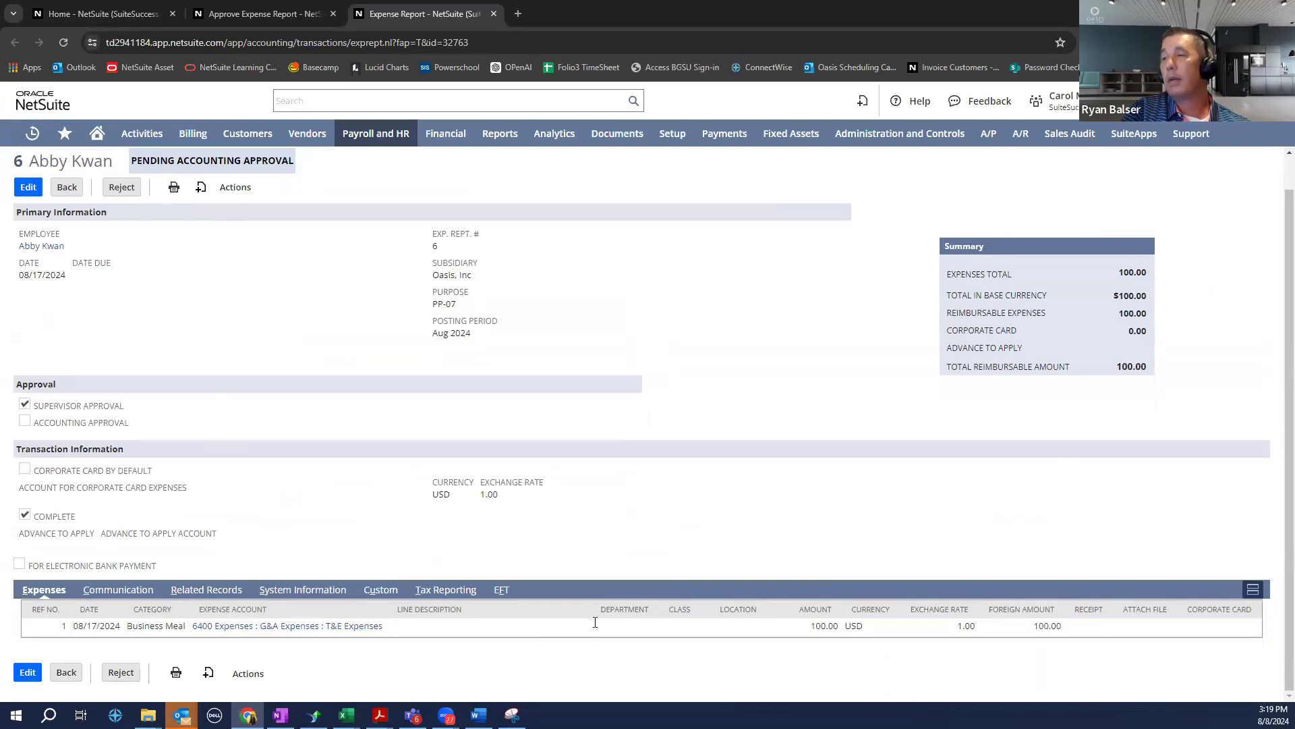
Approve the 08/17/2024 expense report with memo PP-07 in the approval list and save
click(283, 13)
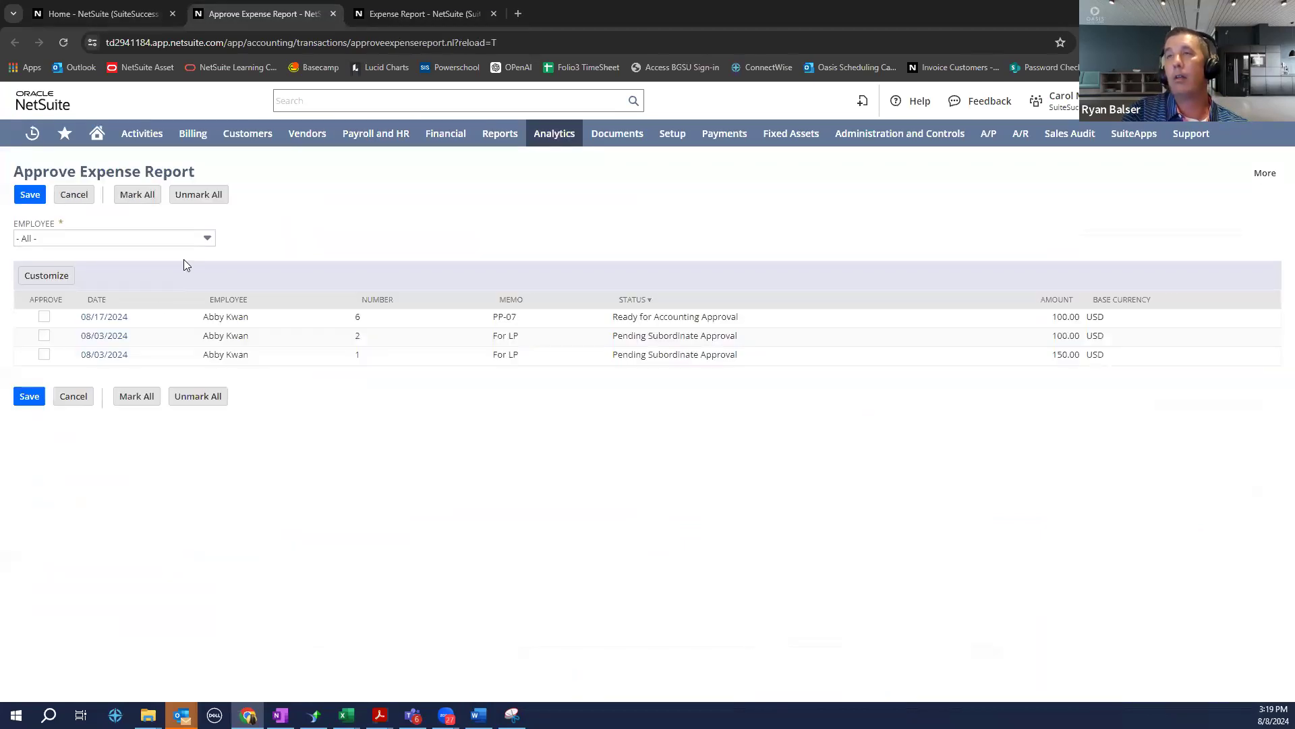
click(43, 317)
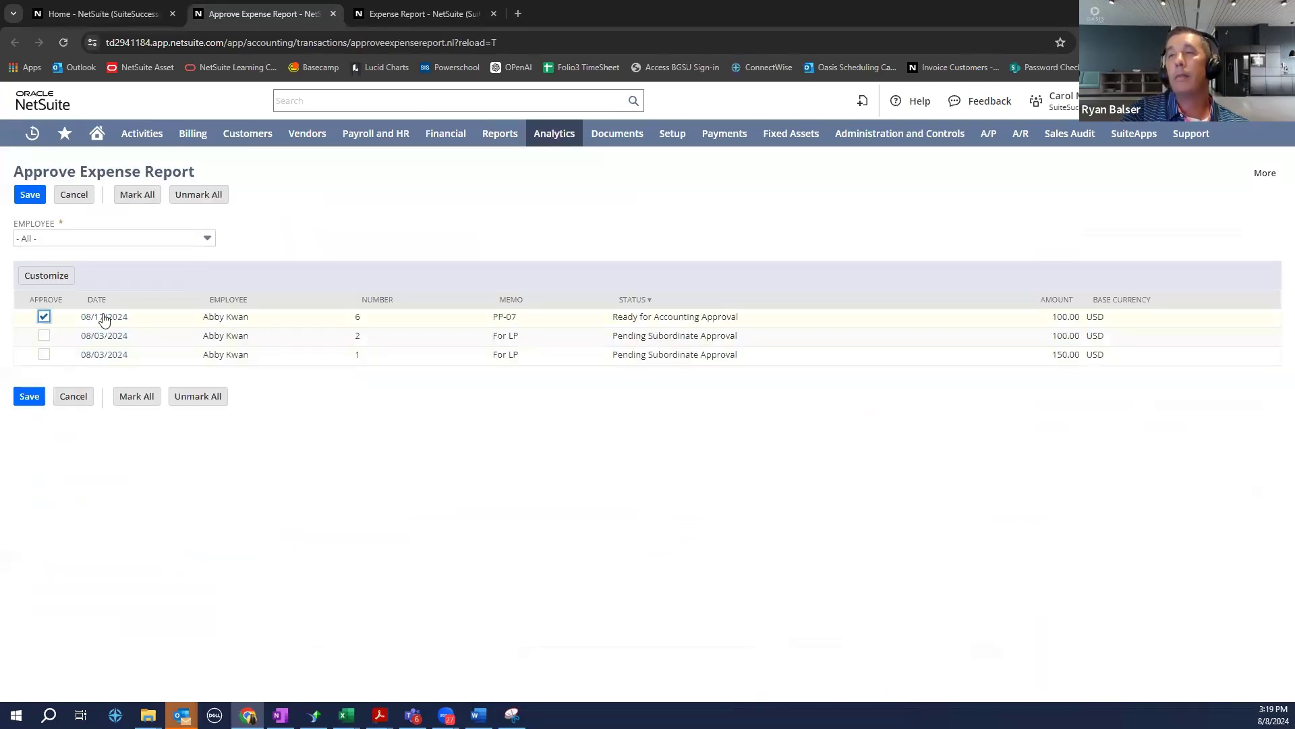
click(30, 195)
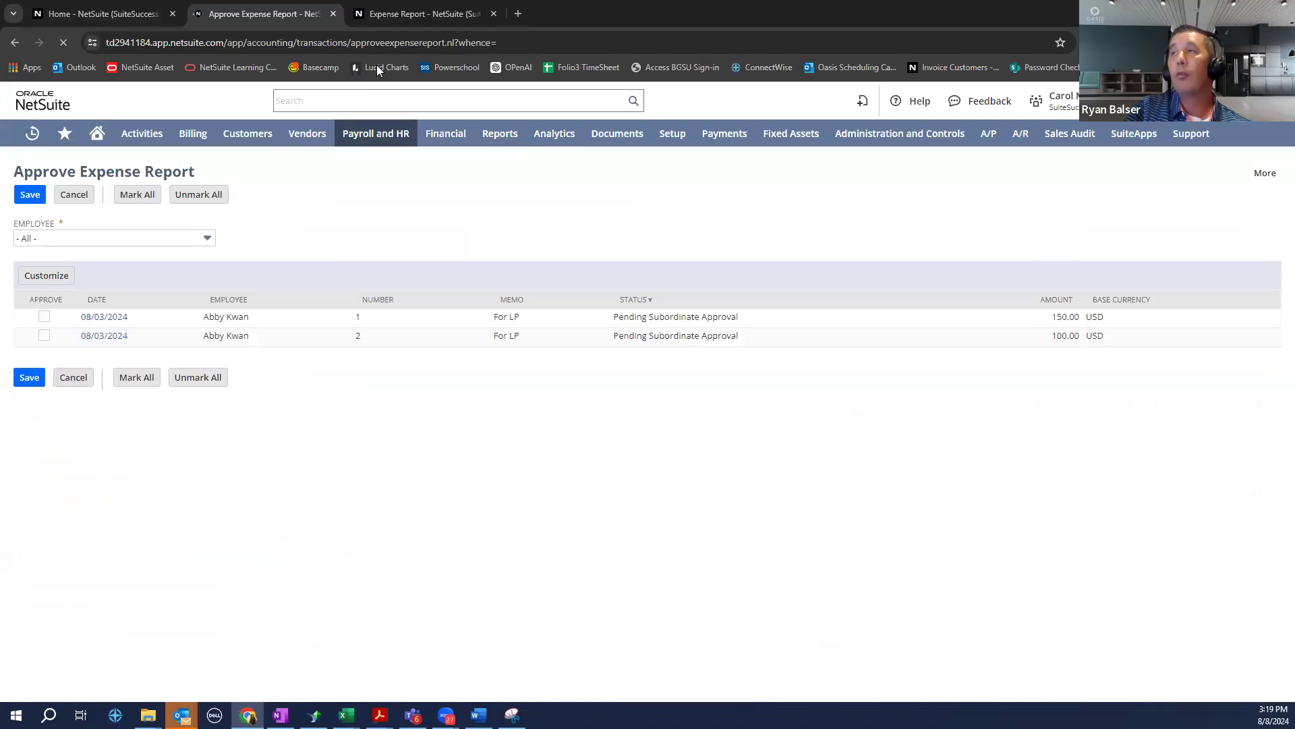
Reload the open expense report and check its approval status
click(416, 15)
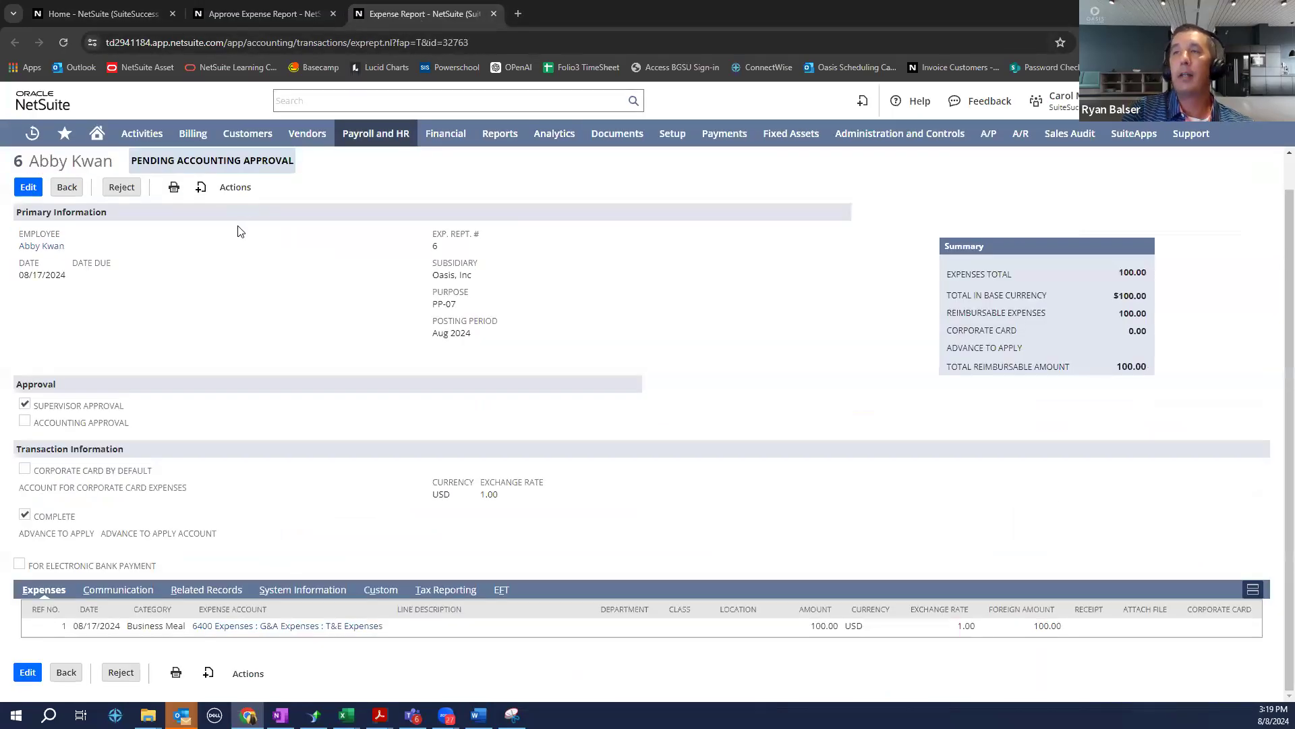
mouse_move(240, 225)
drag(137, 195, 271, 195)
click(64, 41)
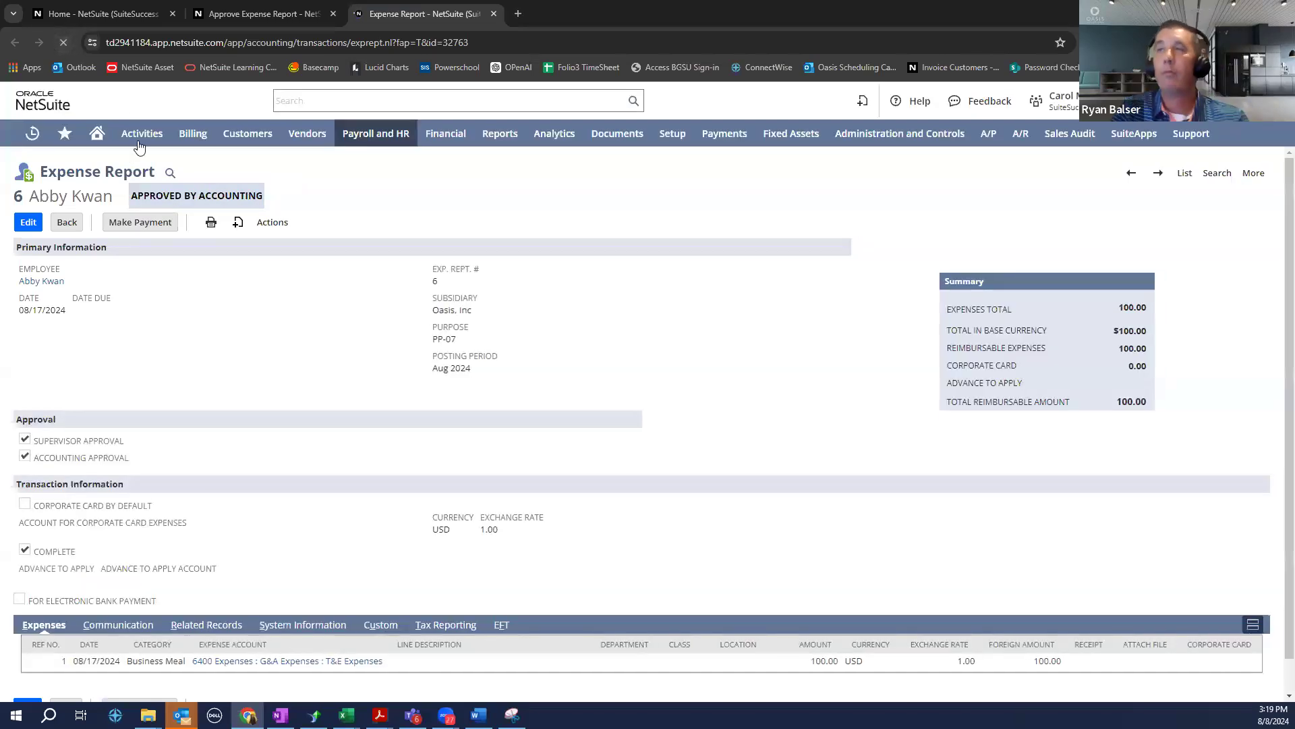
double_click(156, 196)
triple_click(157, 196)
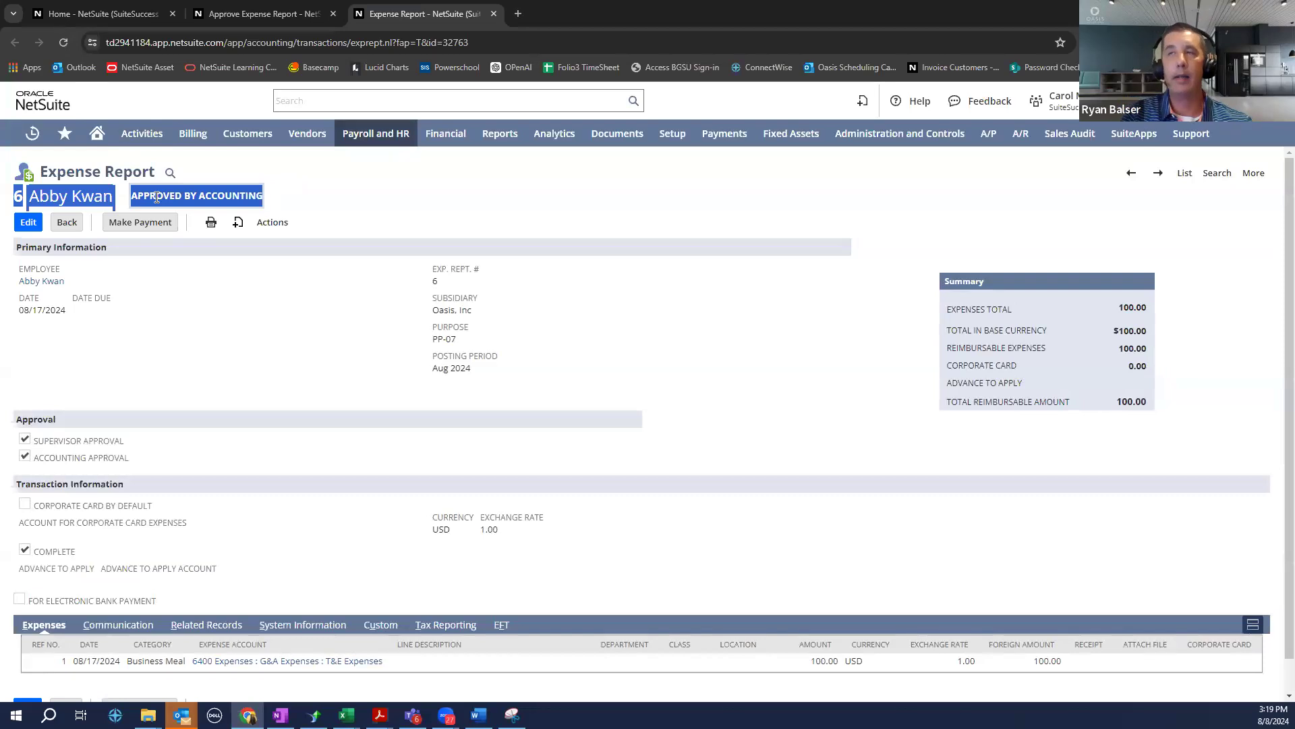
click(151, 327)
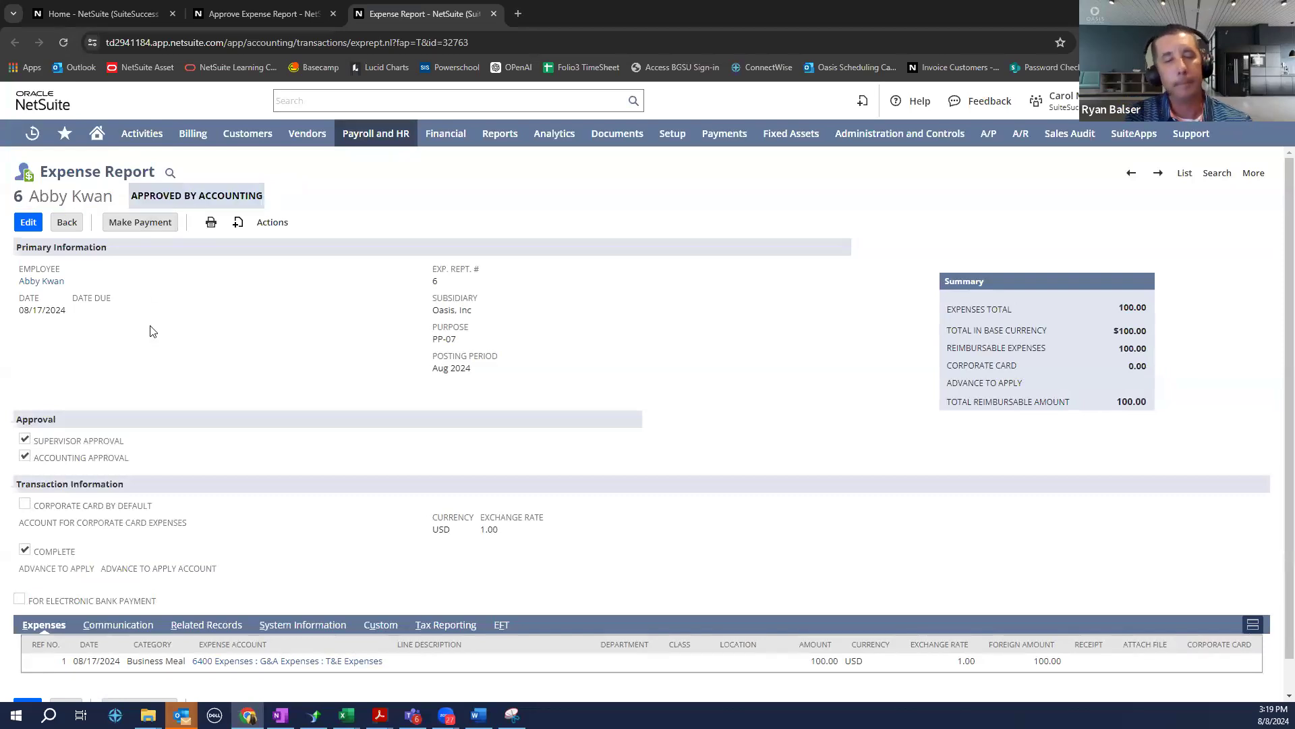
Return to the home dashboard and refresh the Reminders portlet
click(101, 151)
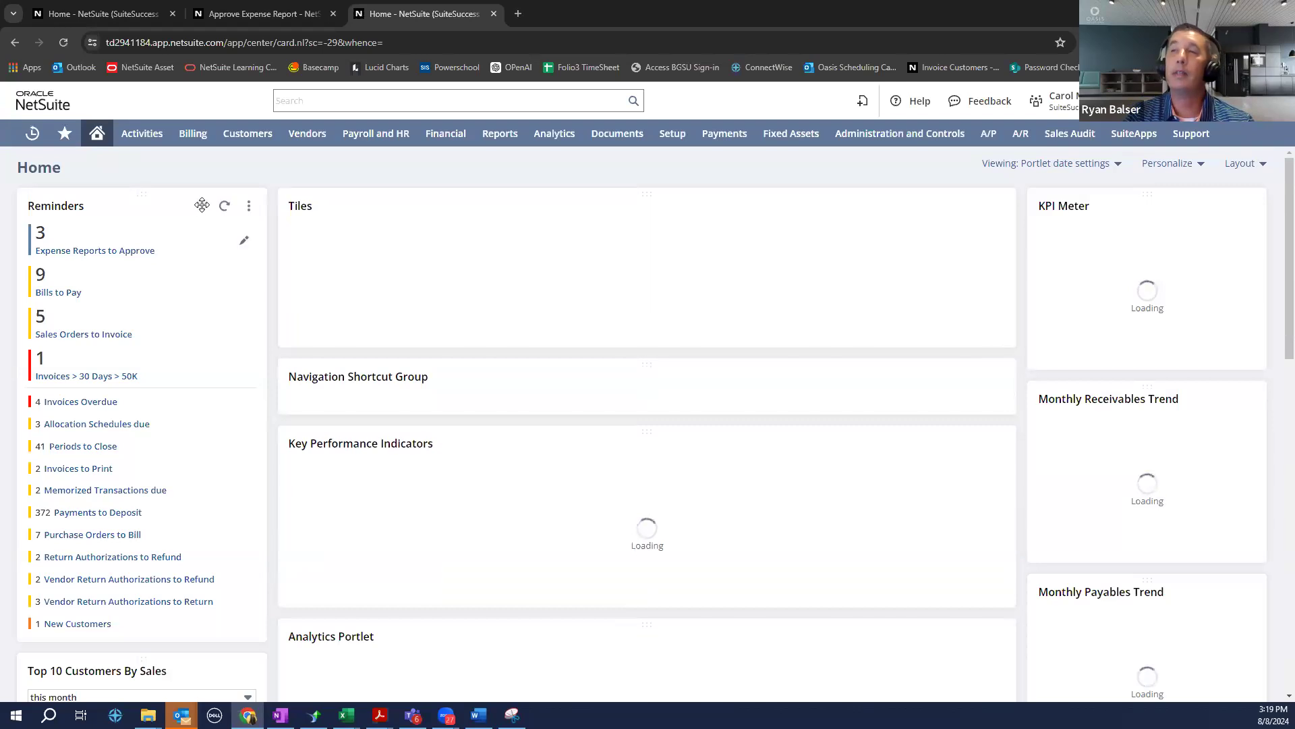
click(221, 211)
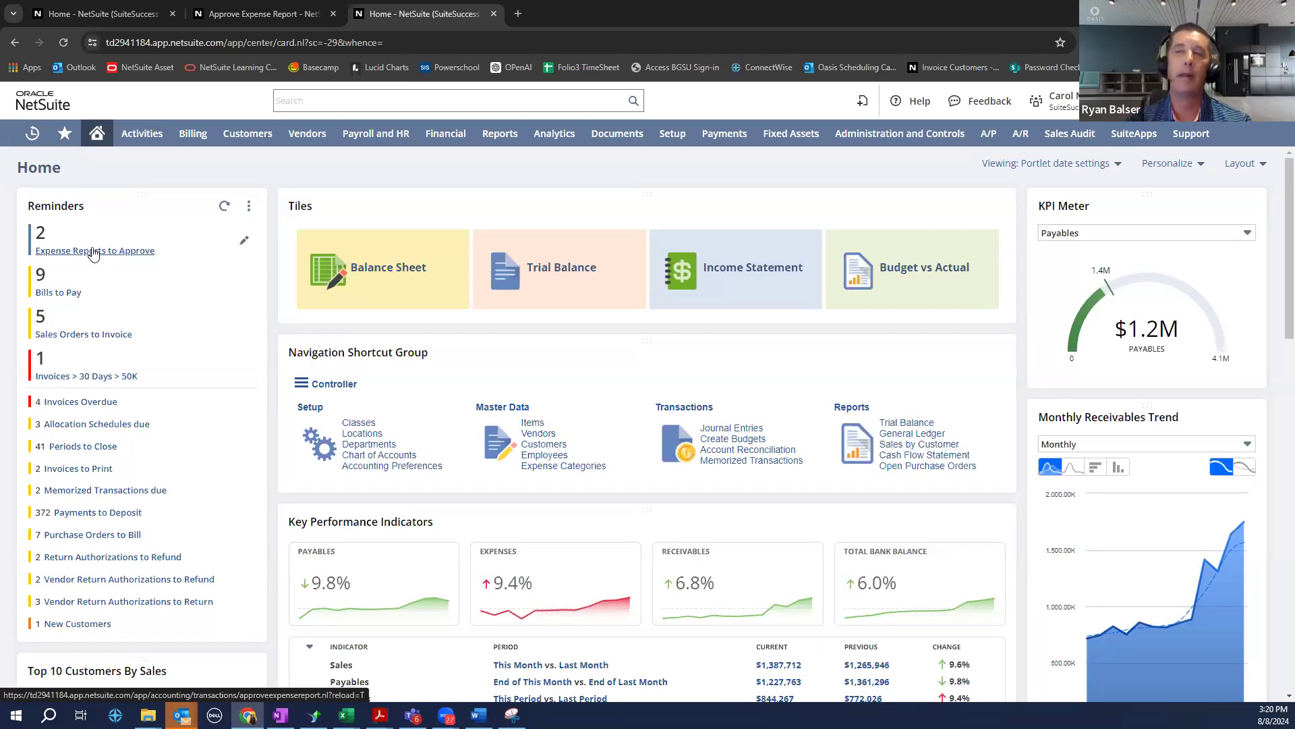
View the Payables trend graph from the Key Performance Indicators as horizontal bars, then close it
scroll(511, 330, down, 3)
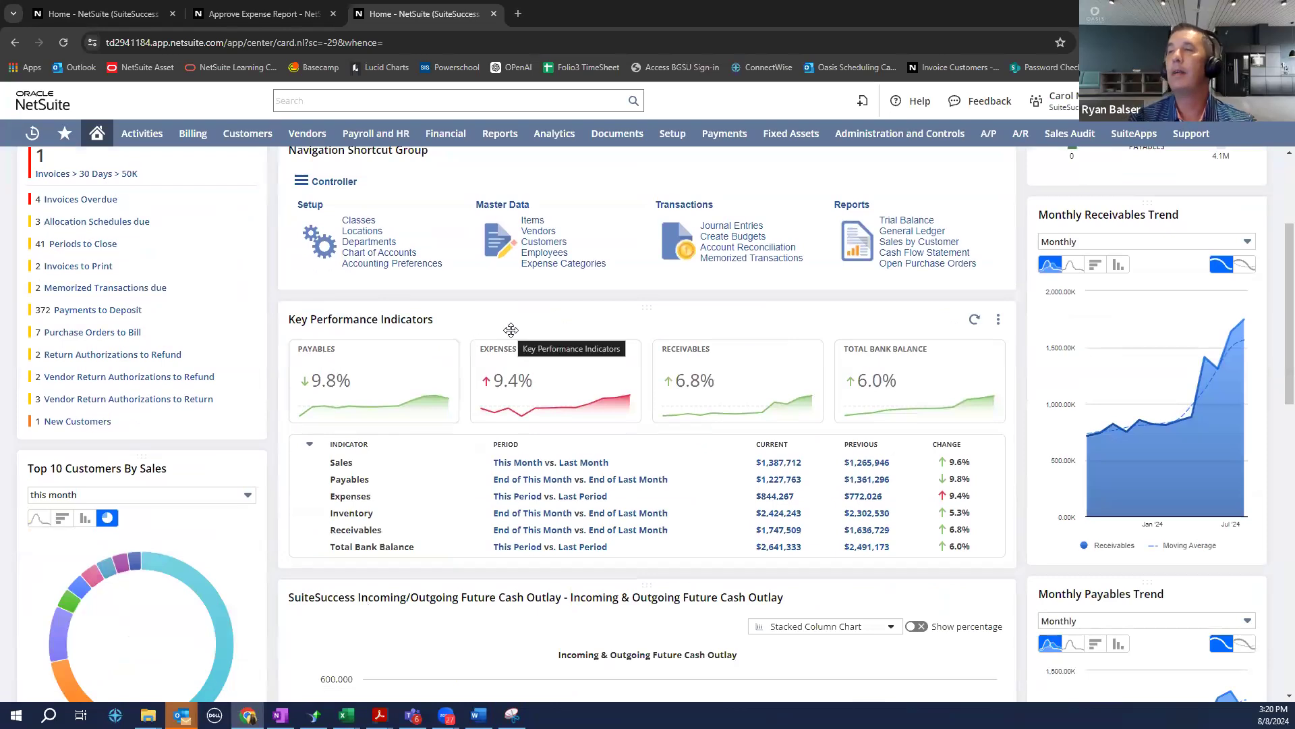
scroll(511, 330, down, 1)
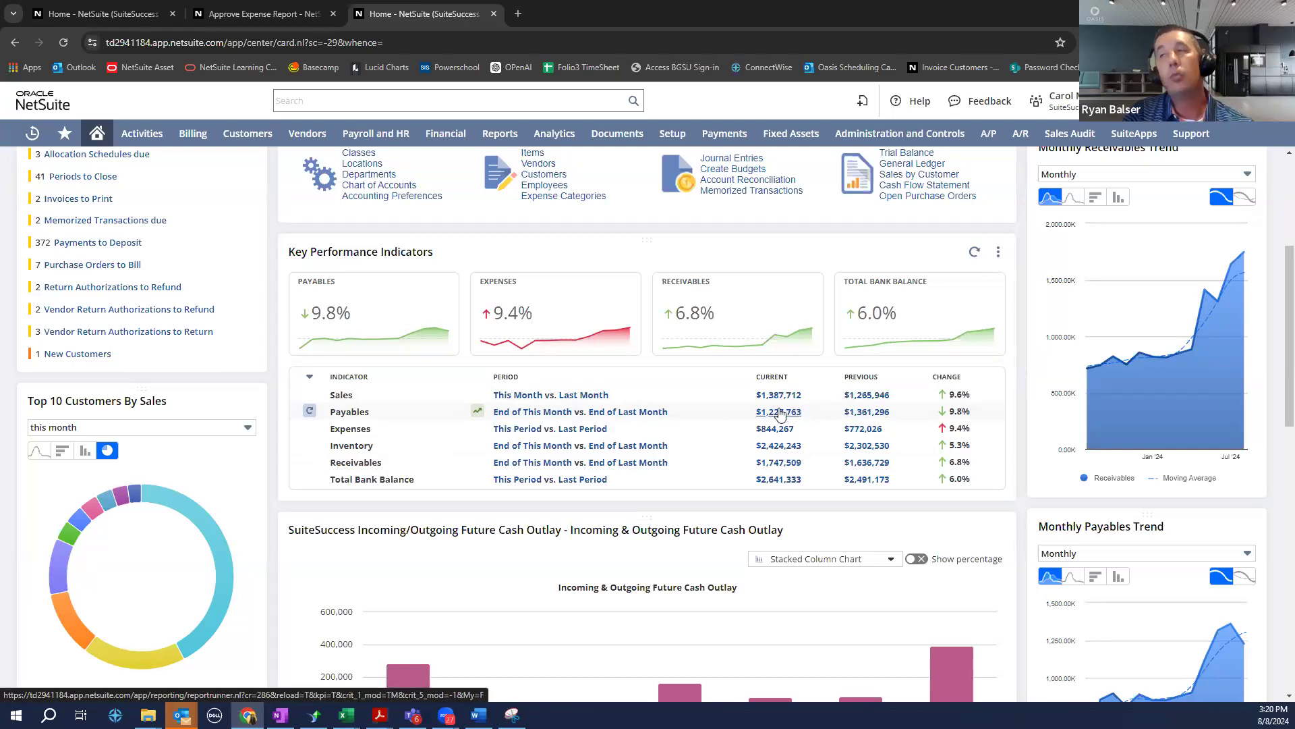
click(478, 412)
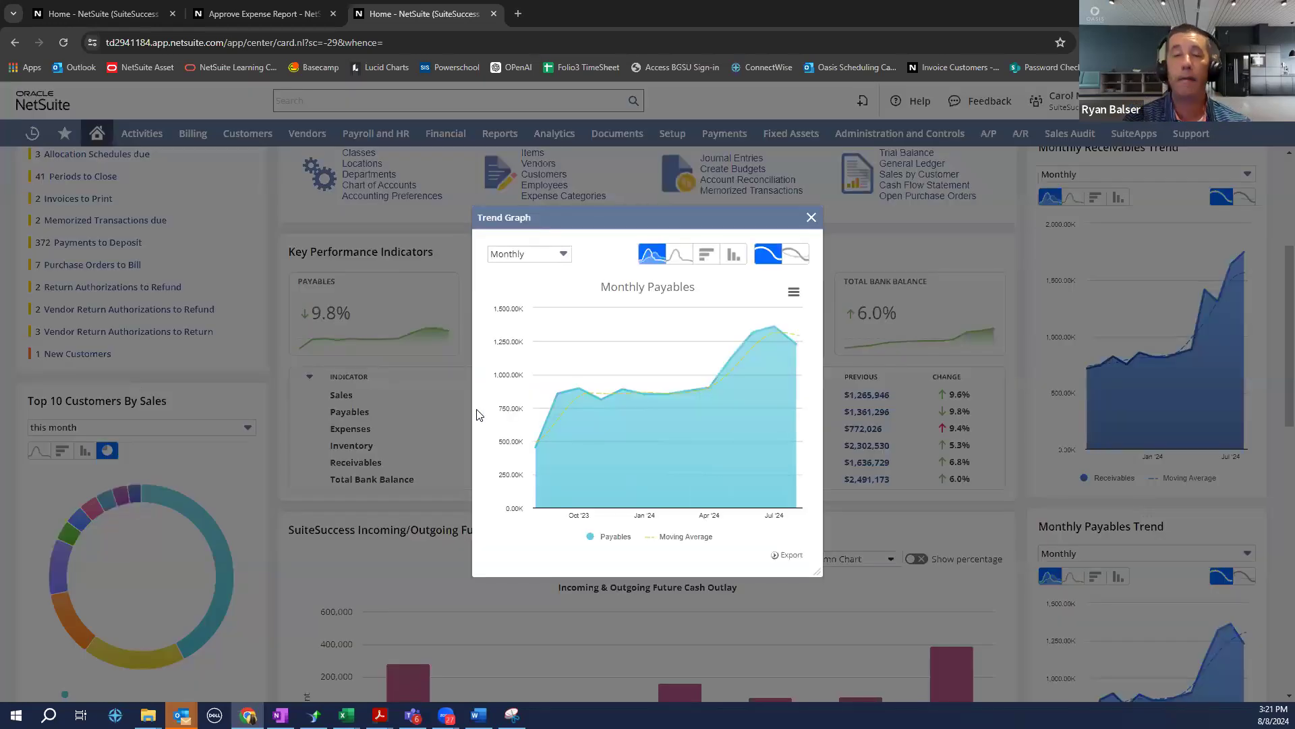
click(714, 260)
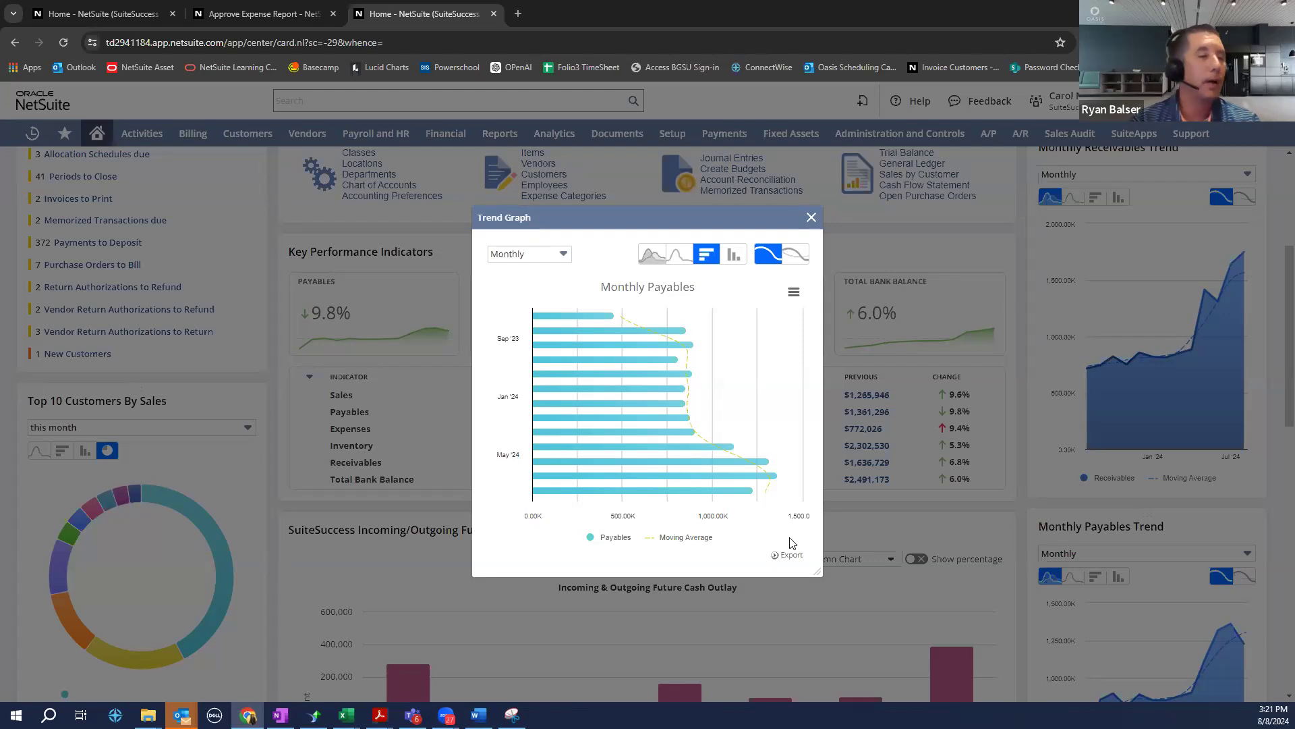
click(812, 217)
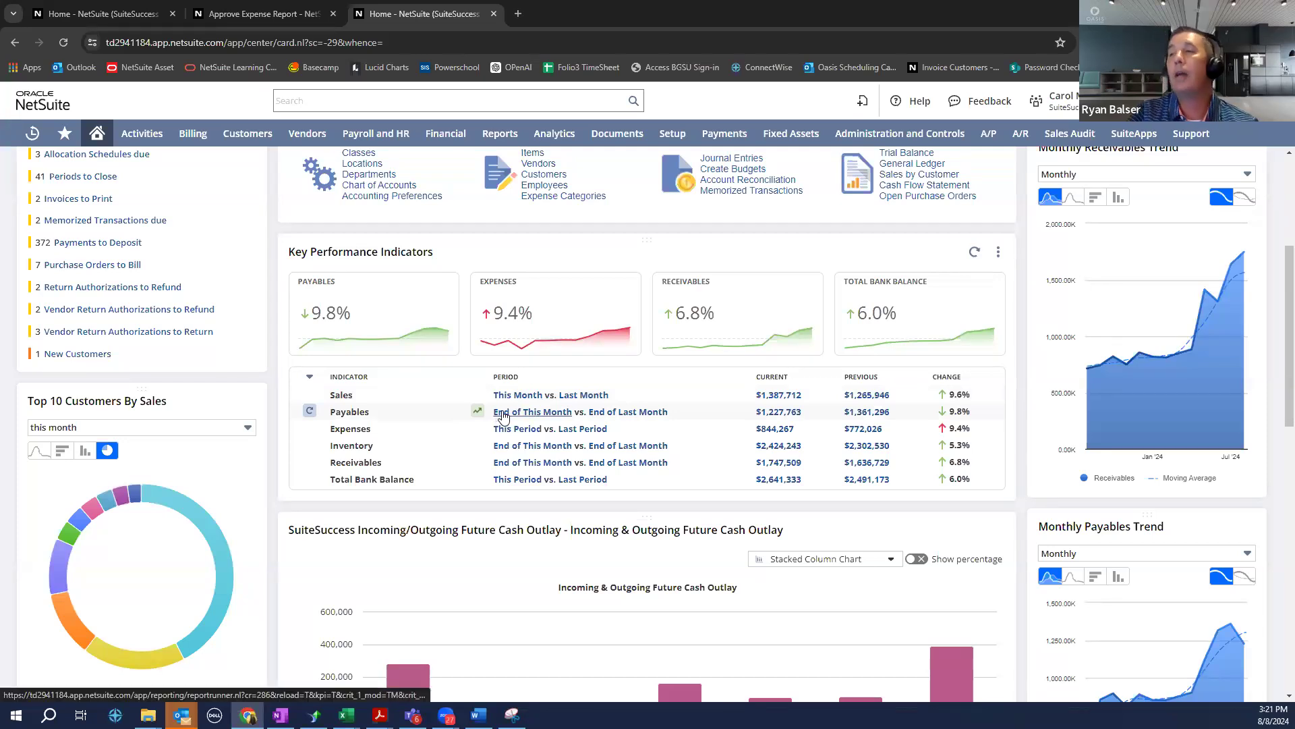
Drill down from the current Payables figure to Crown Equipment Corporation's aging detail, and open its bill ABS-100A in a new tab
click(780, 413)
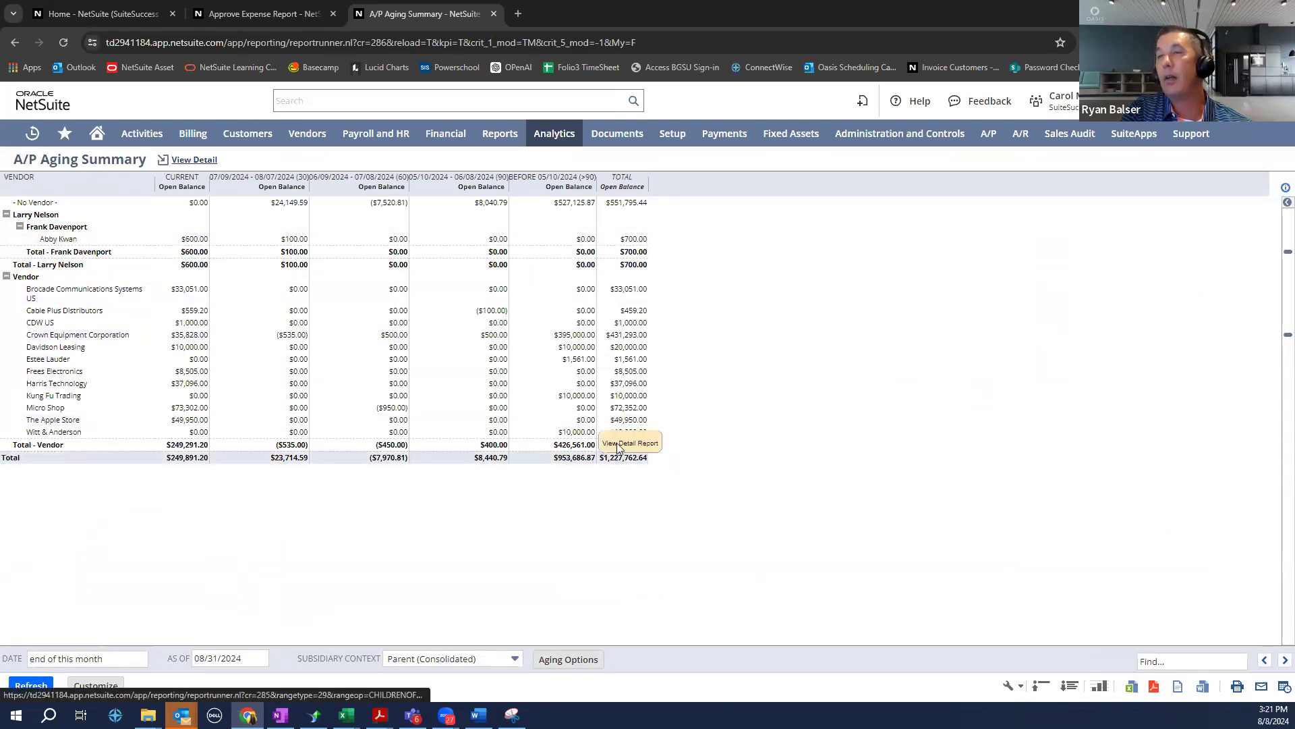
click(630, 335)
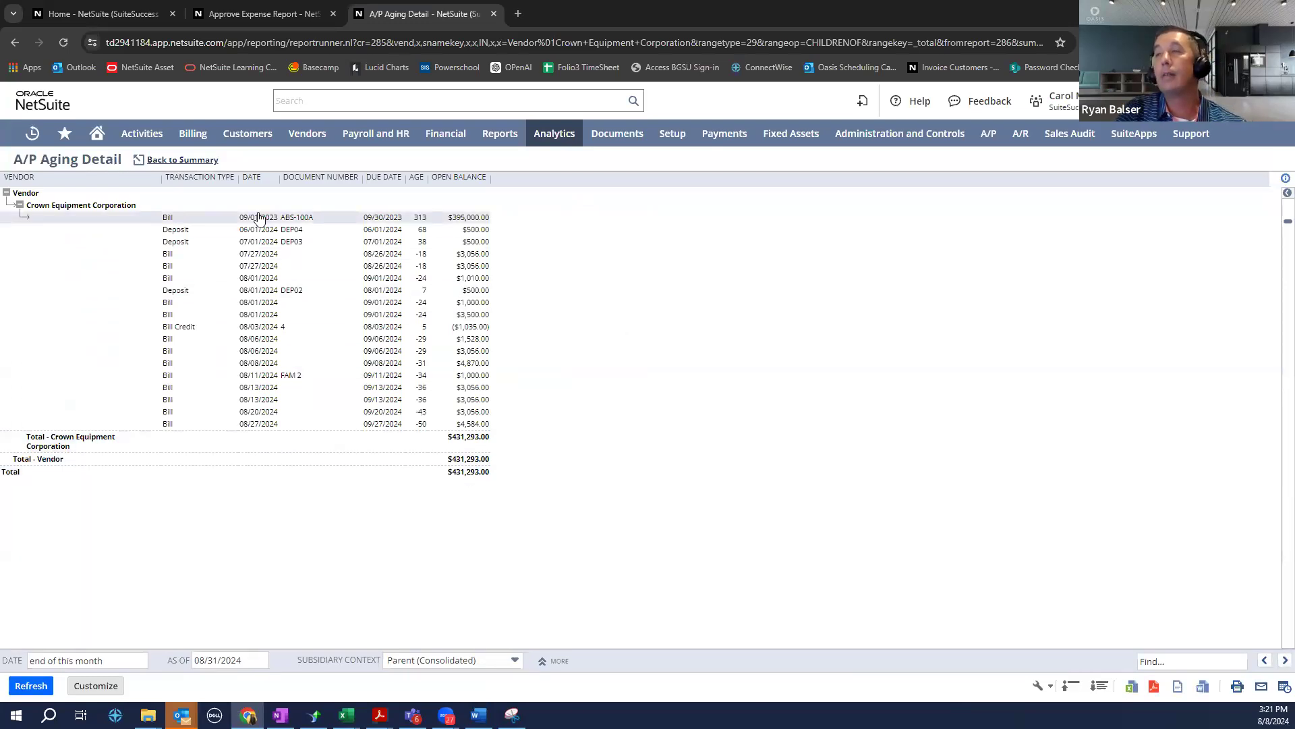
right_click(163, 218)
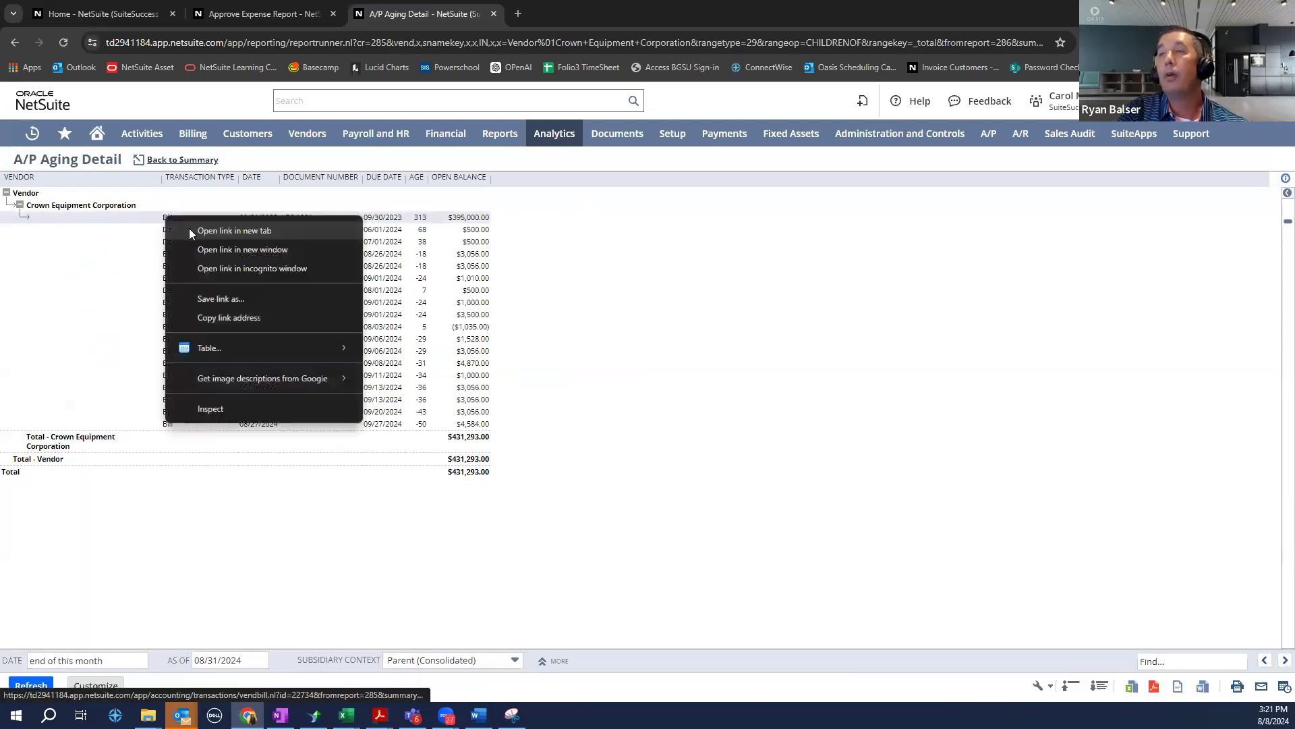
click(192, 228)
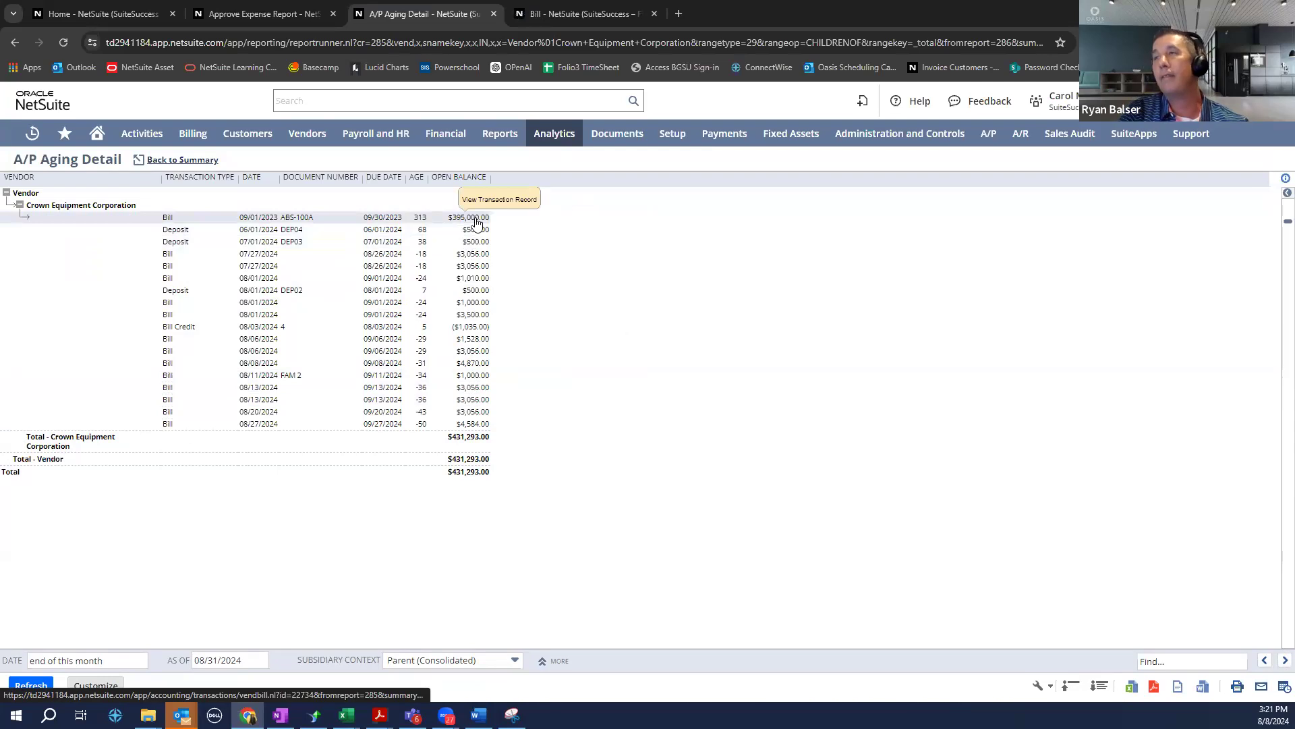
click(560, 14)
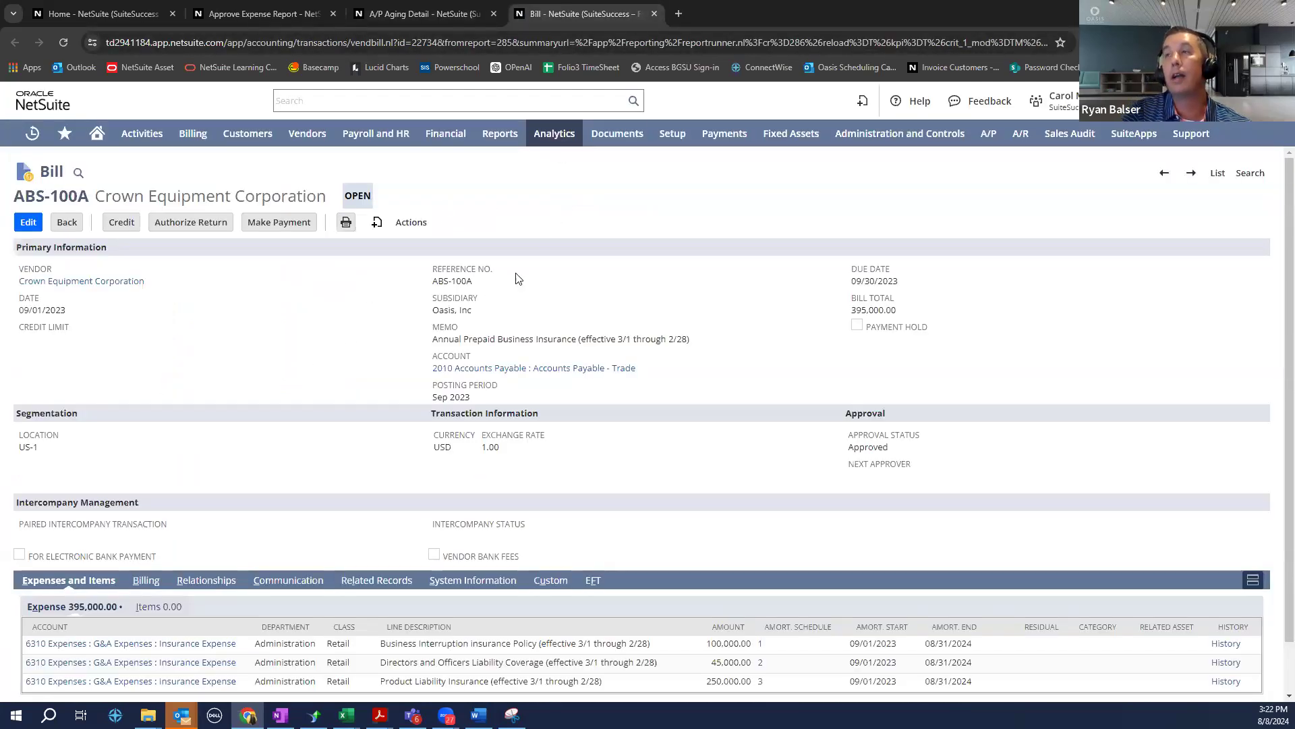
scroll(136, 276, down, 1)
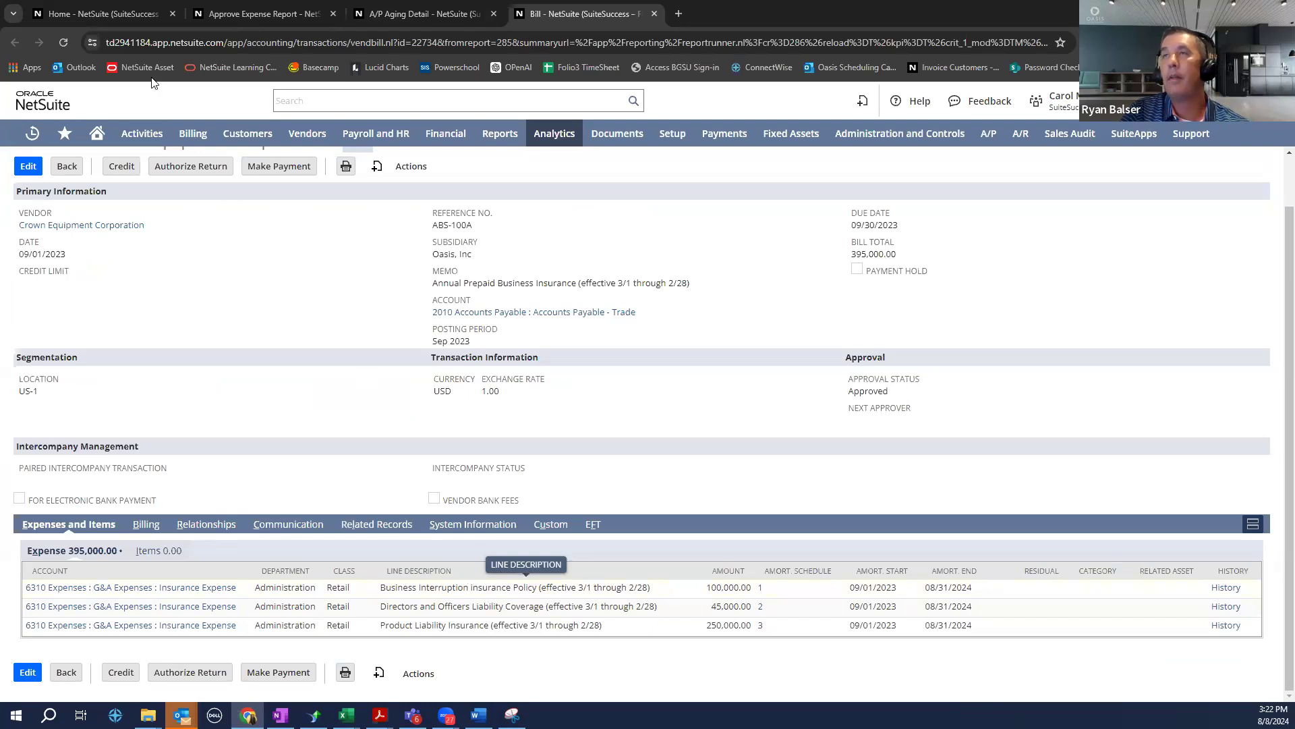
Return to the home dashboard and open the standard financial Income Statement report
click(100, 152)
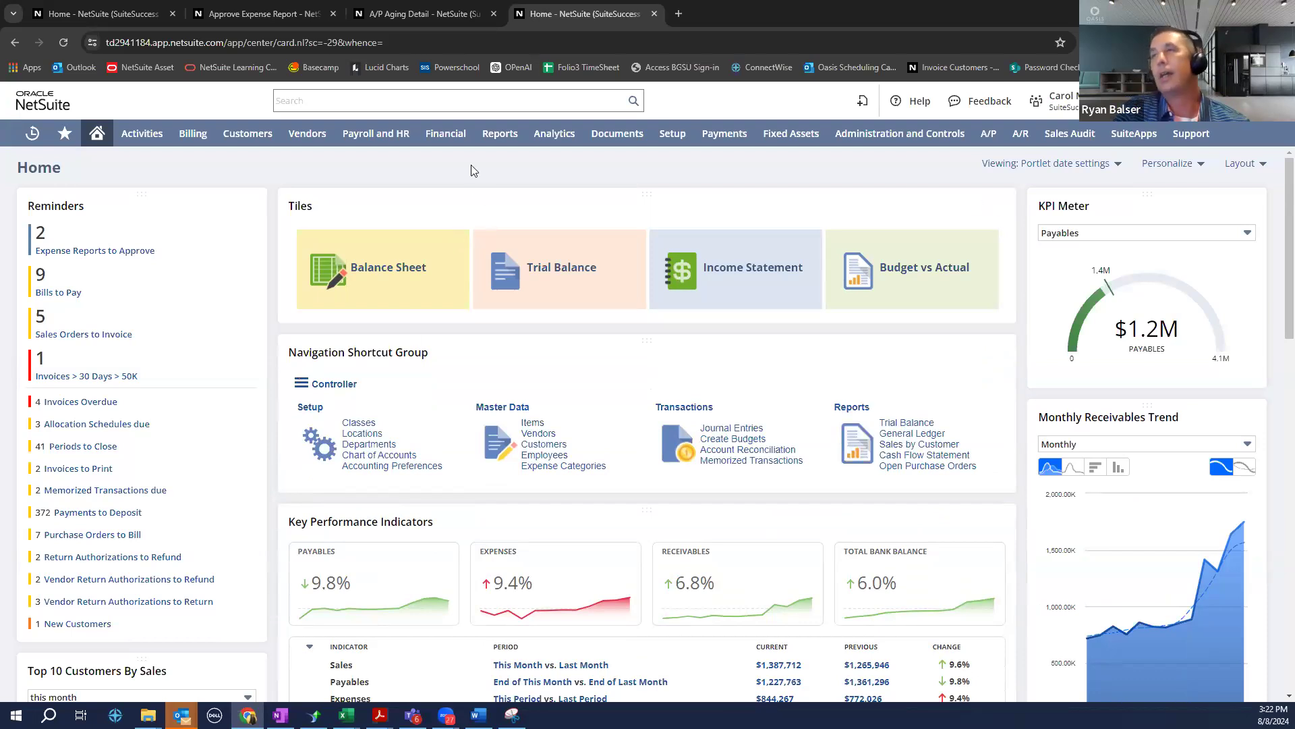
mouse_move(458, 145)
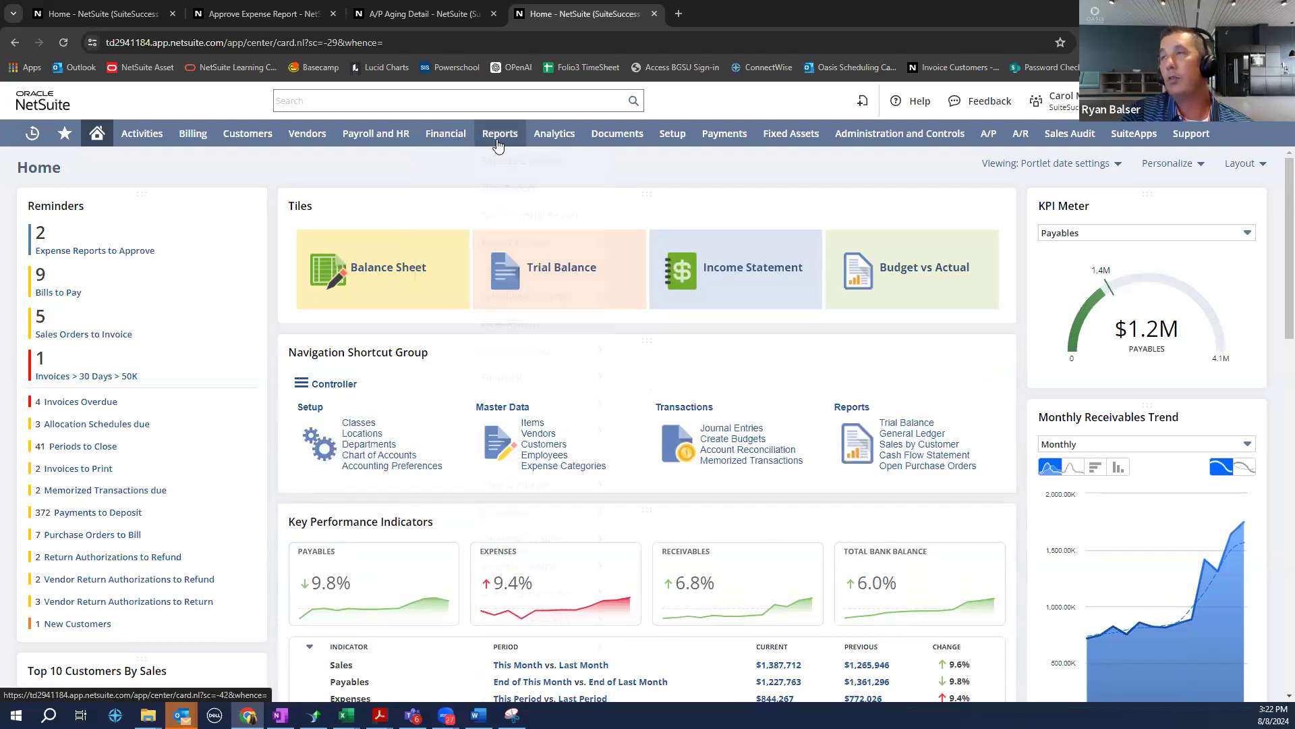
mouse_move(499, 143)
mouse_move(521, 385)
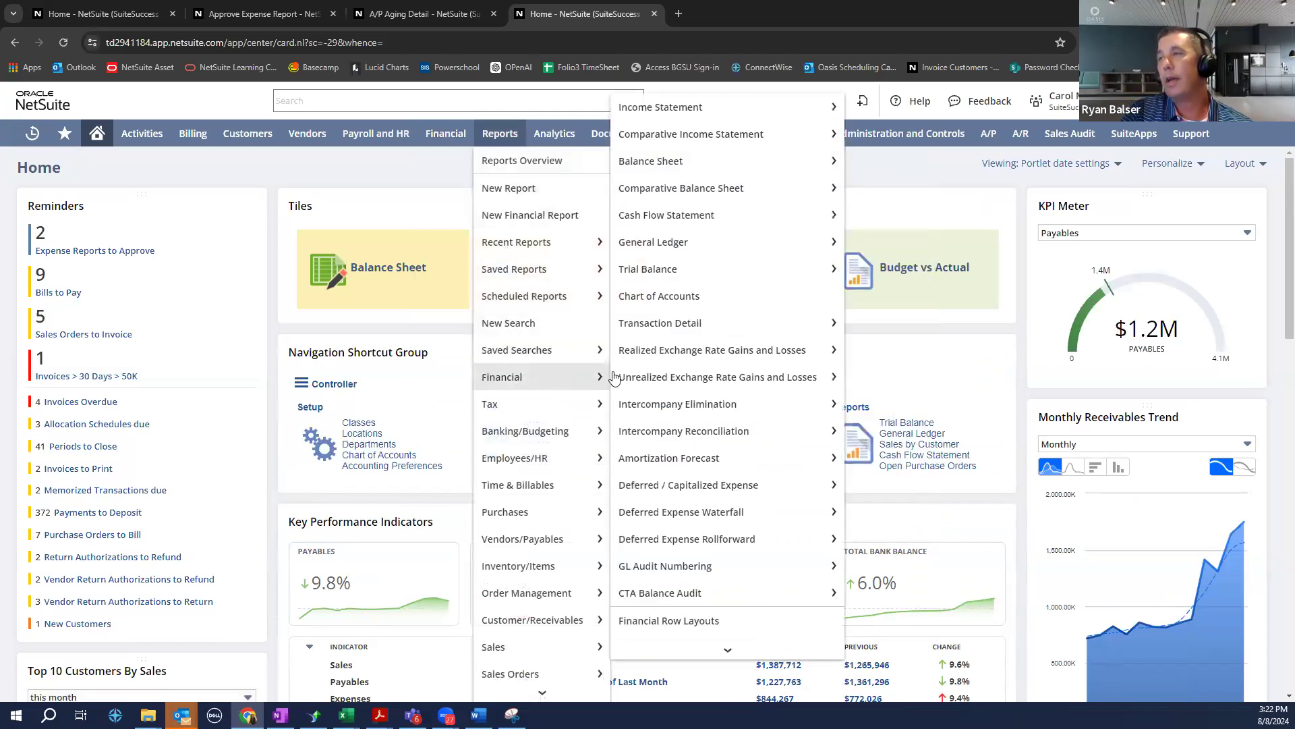
click(643, 113)
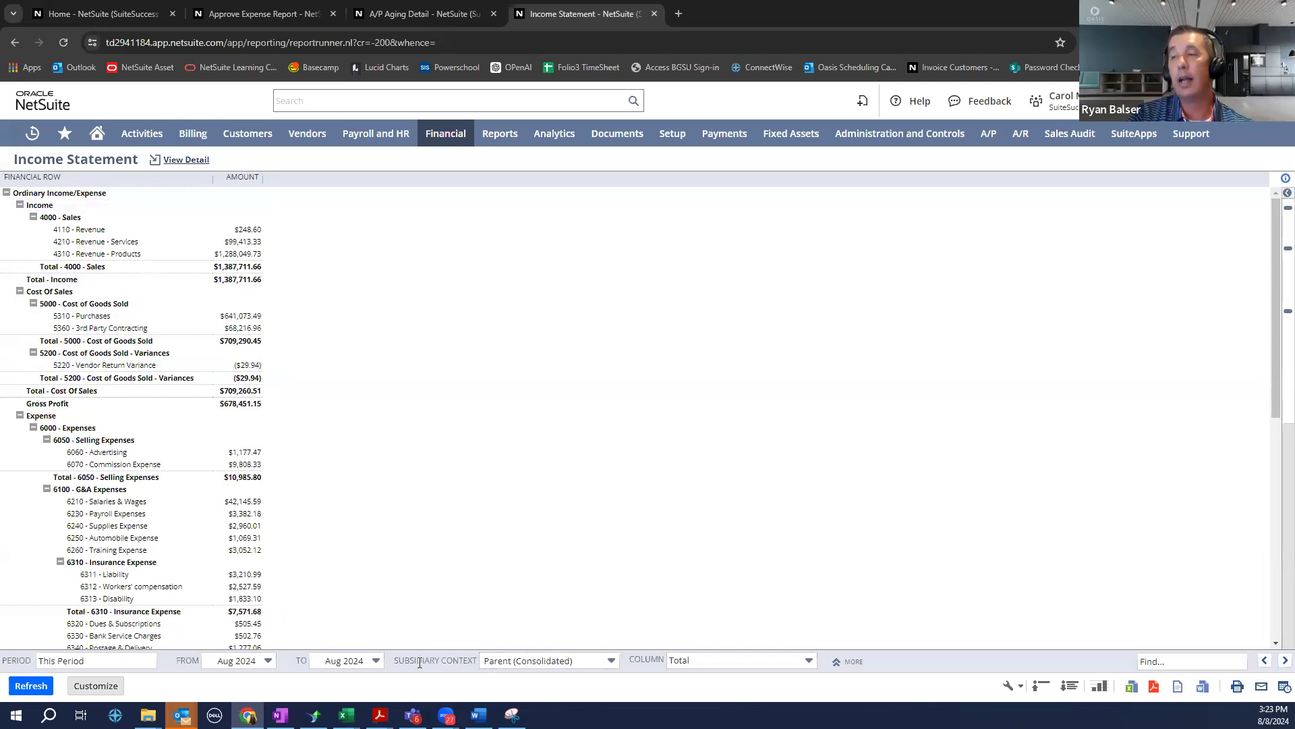
Set the Income Statement's subsidiary context to Oasis, Inc and refresh the report
click(512, 660)
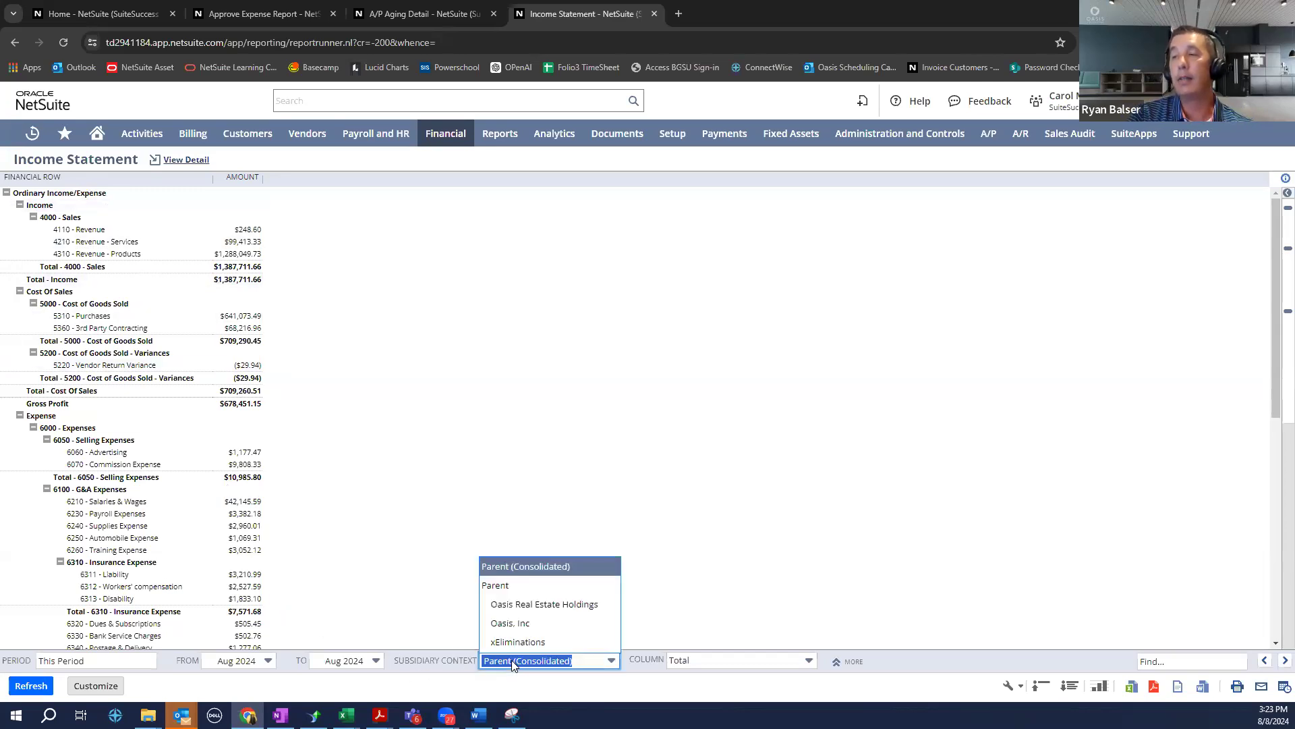
click(520, 623)
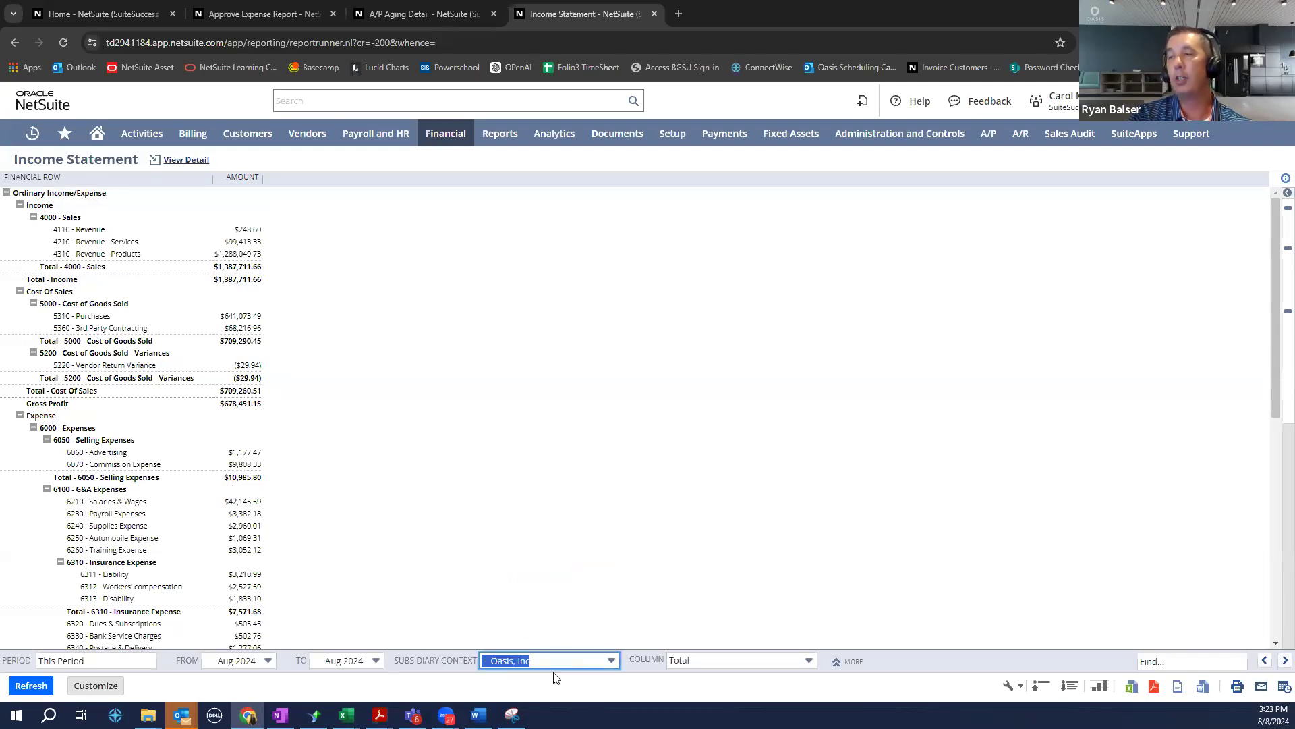
click(35, 687)
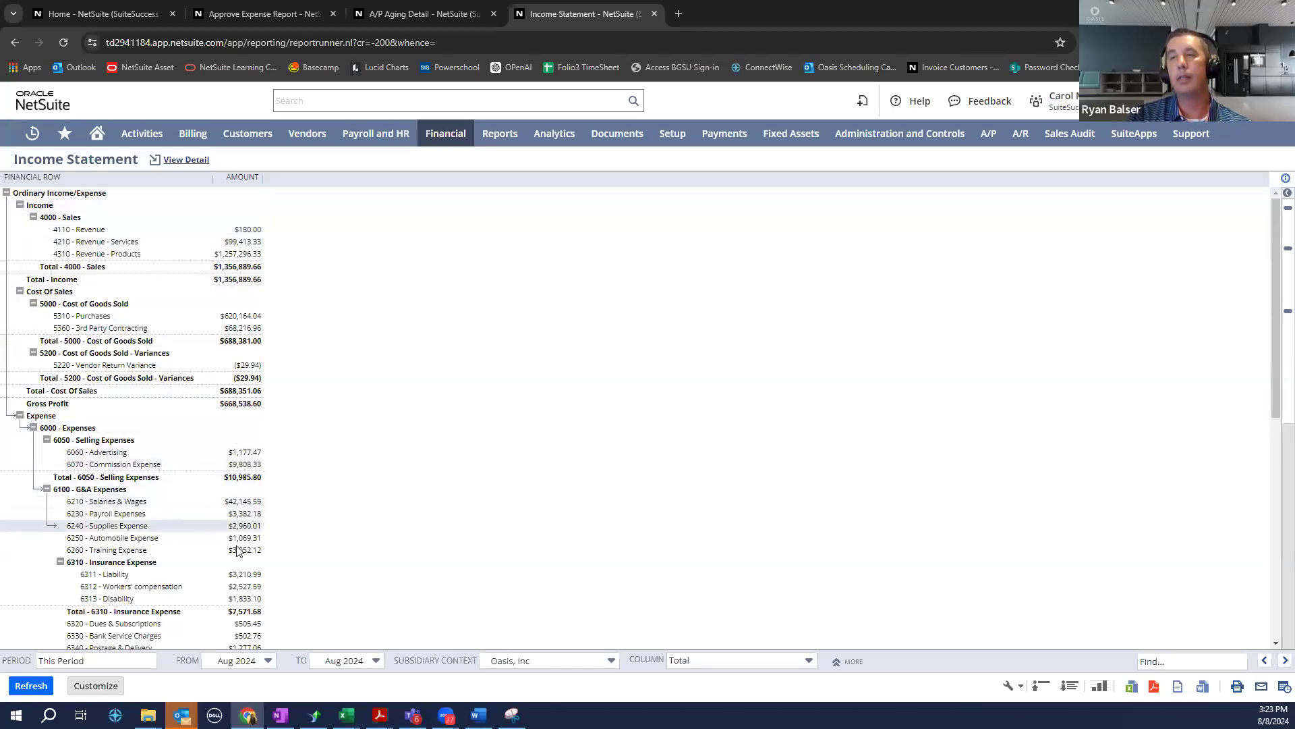
Set the Income Statement's subsidiary context back to Parent (Consolidated) and refresh the report
click(527, 666)
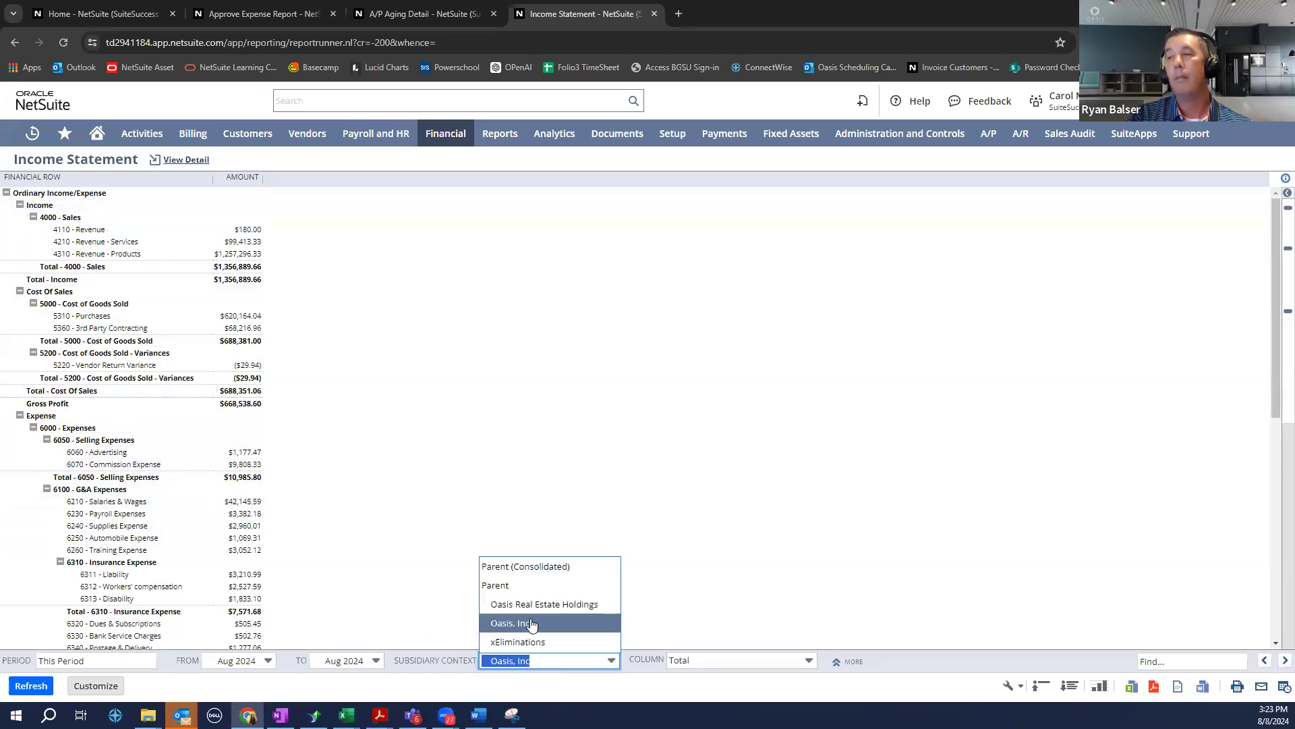
click(538, 573)
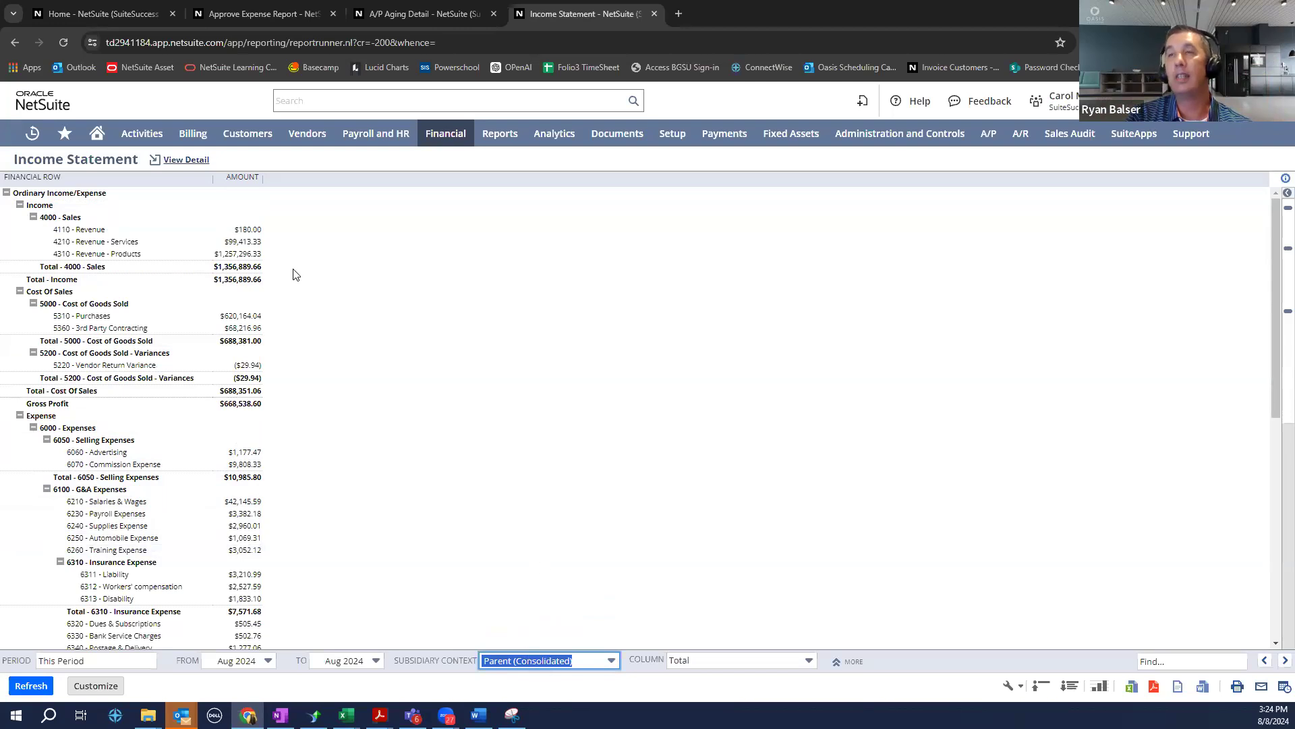
click(31, 686)
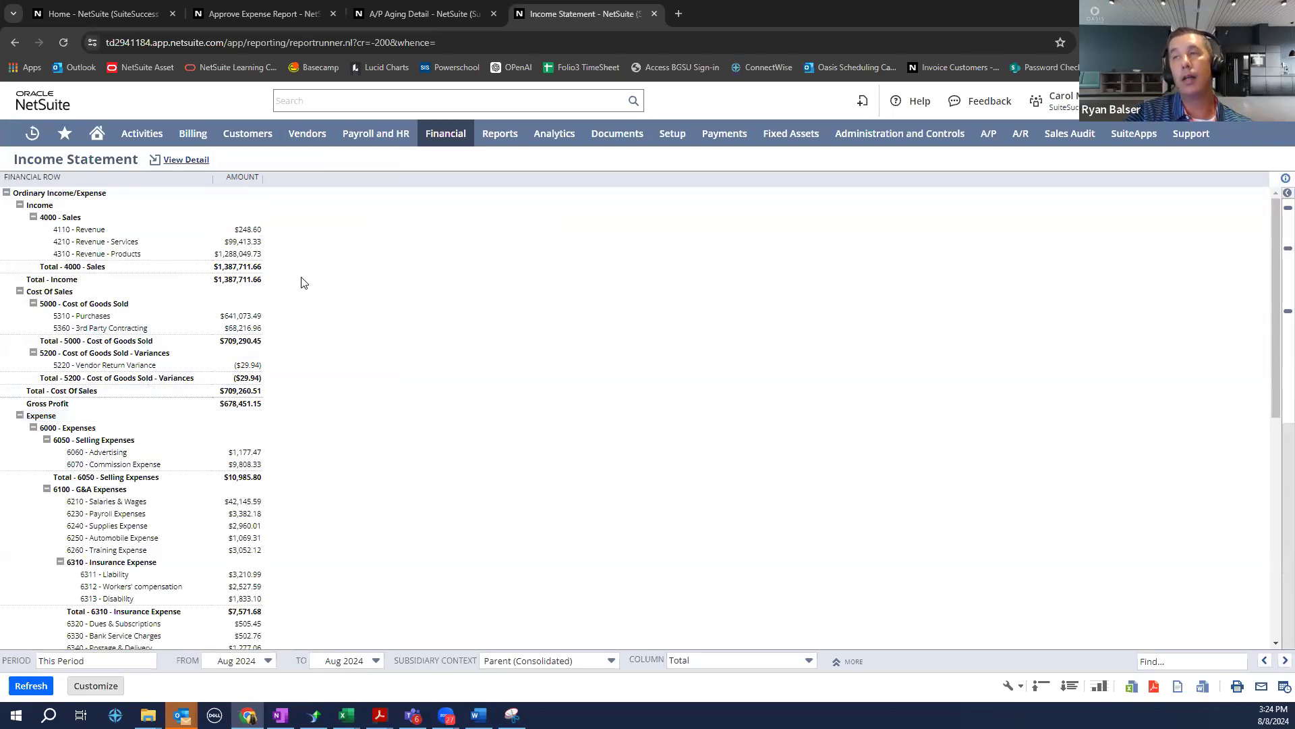
Break the consolidated Income Statement into columns by Subsidiary, refresh the report, and review the per-subsidiary amounts
click(722, 662)
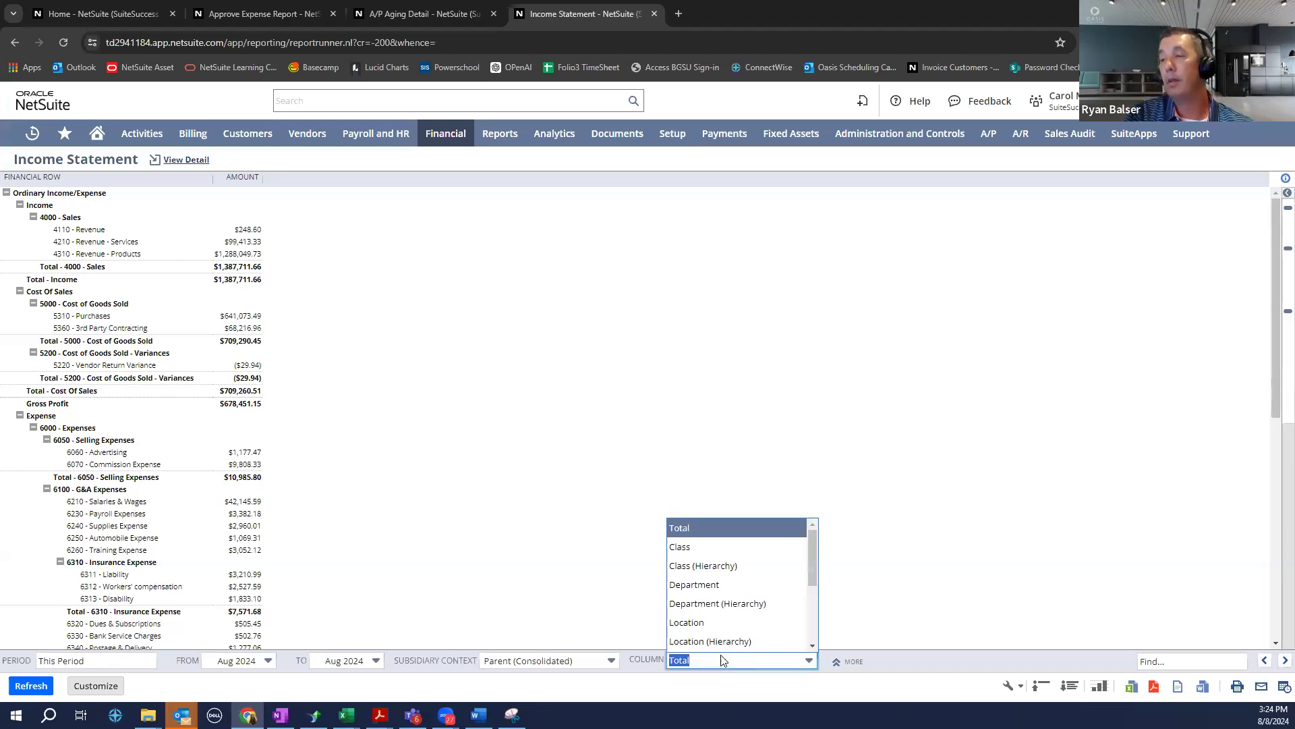
scroll(749, 587, down, 2)
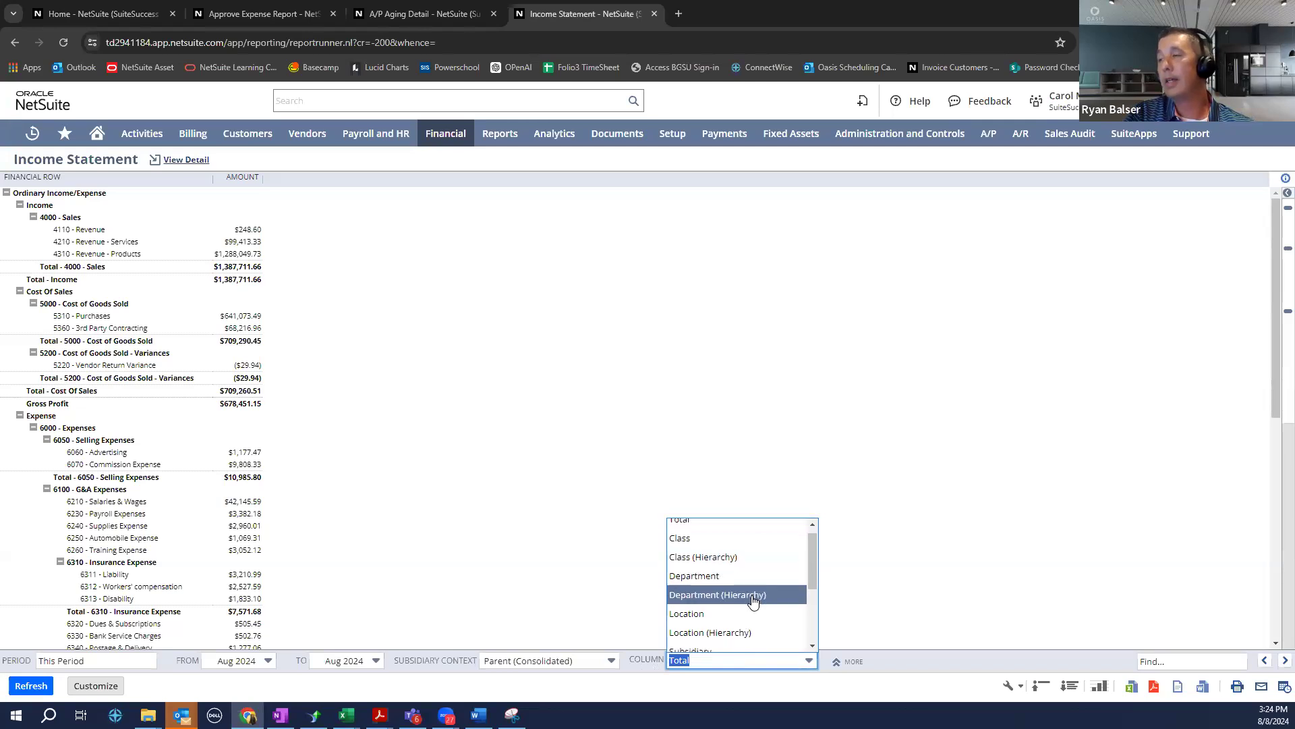
click(742, 593)
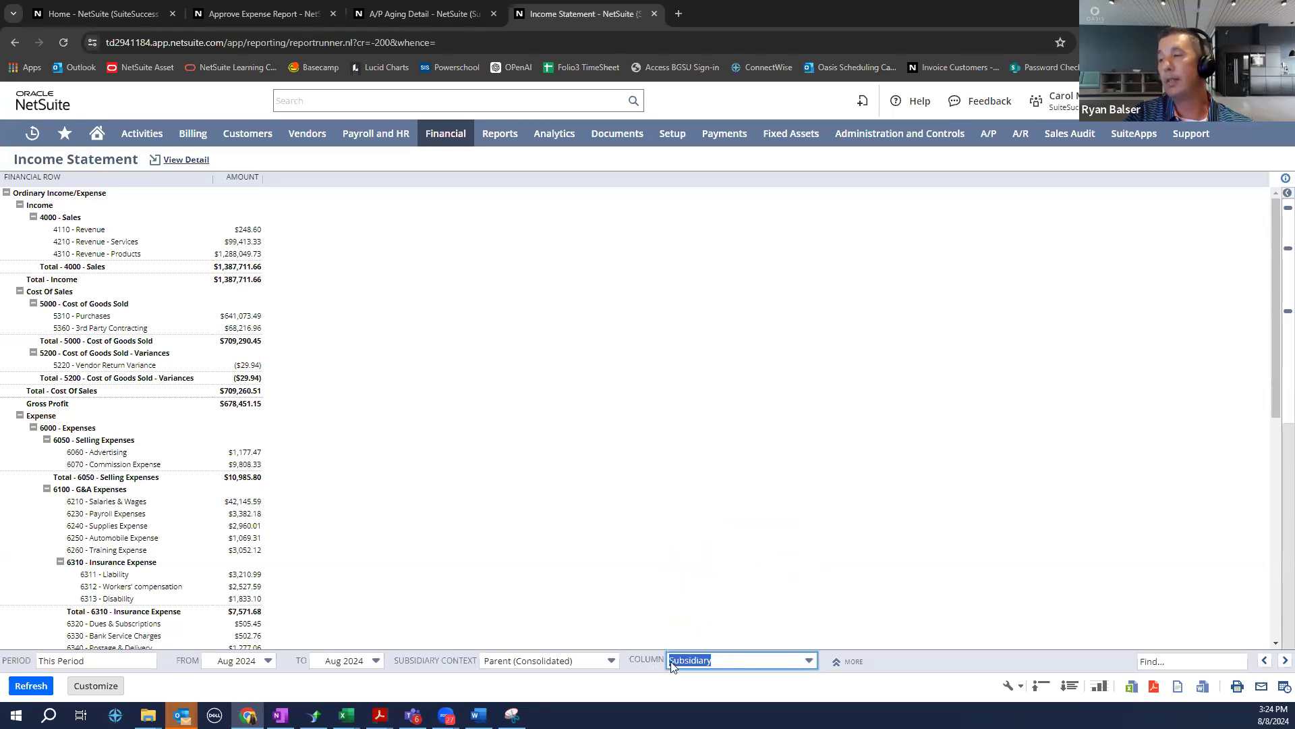
click(52, 687)
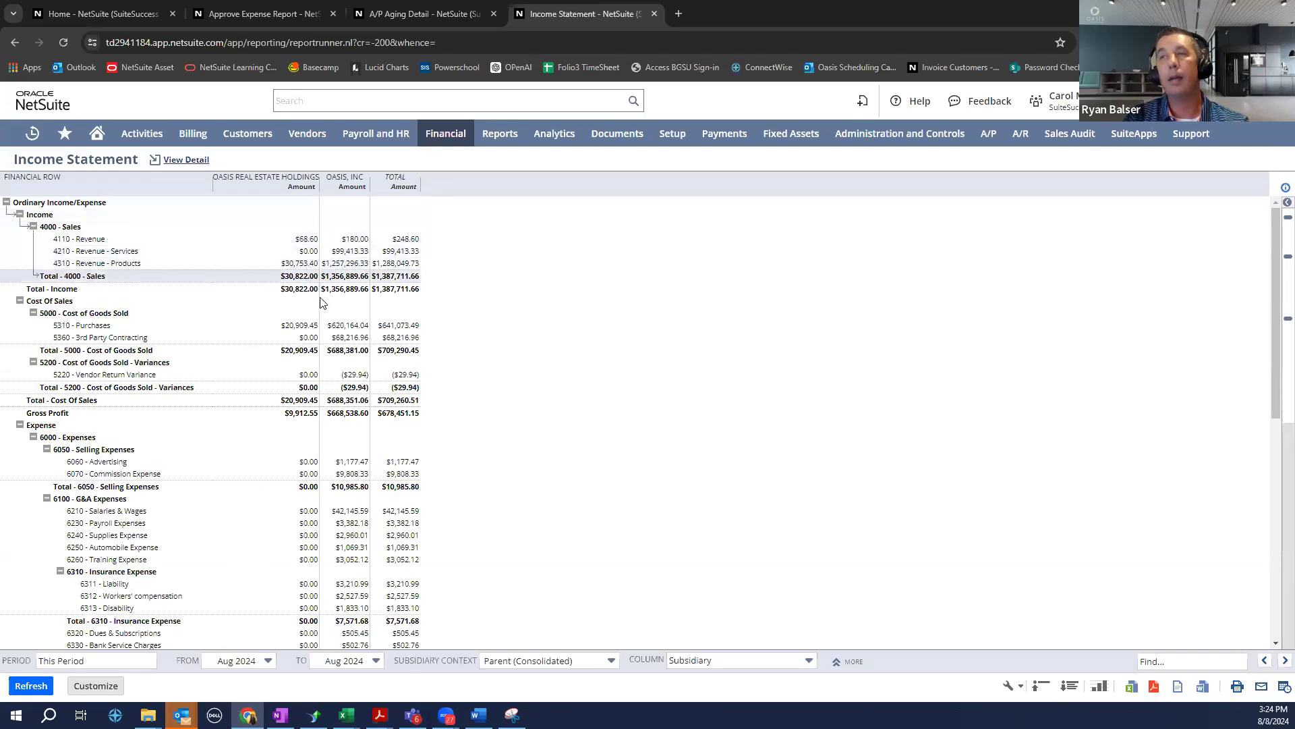
scroll(312, 511, down, 4)
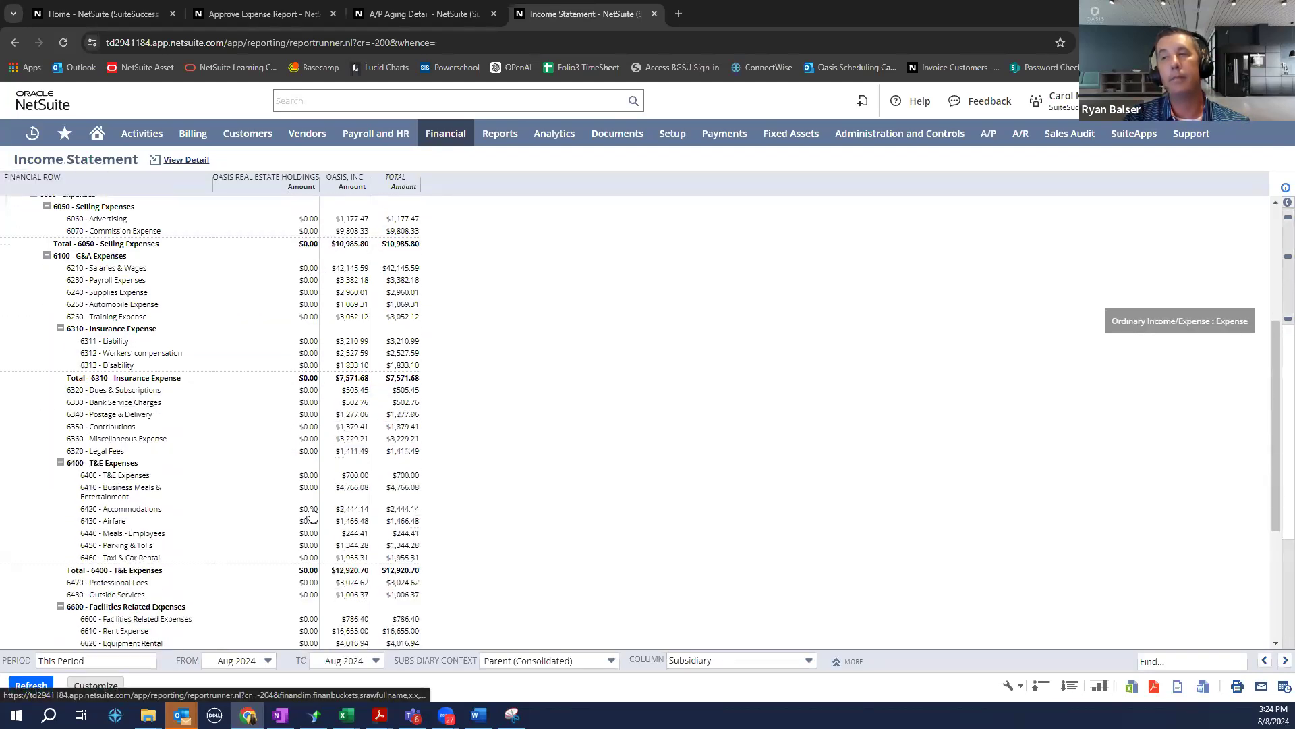
scroll(312, 510, up, 4)
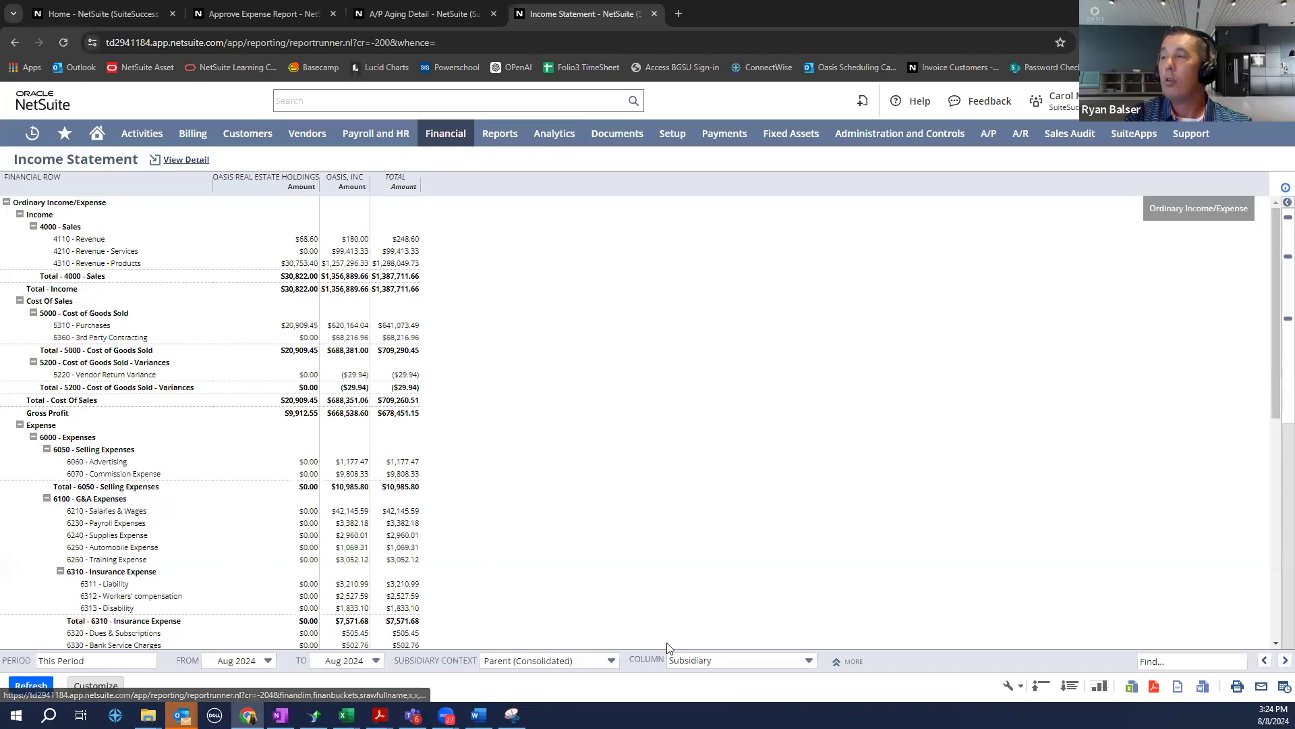
Set the Income Statement's column breakdown to Class and refresh the report
click(699, 660)
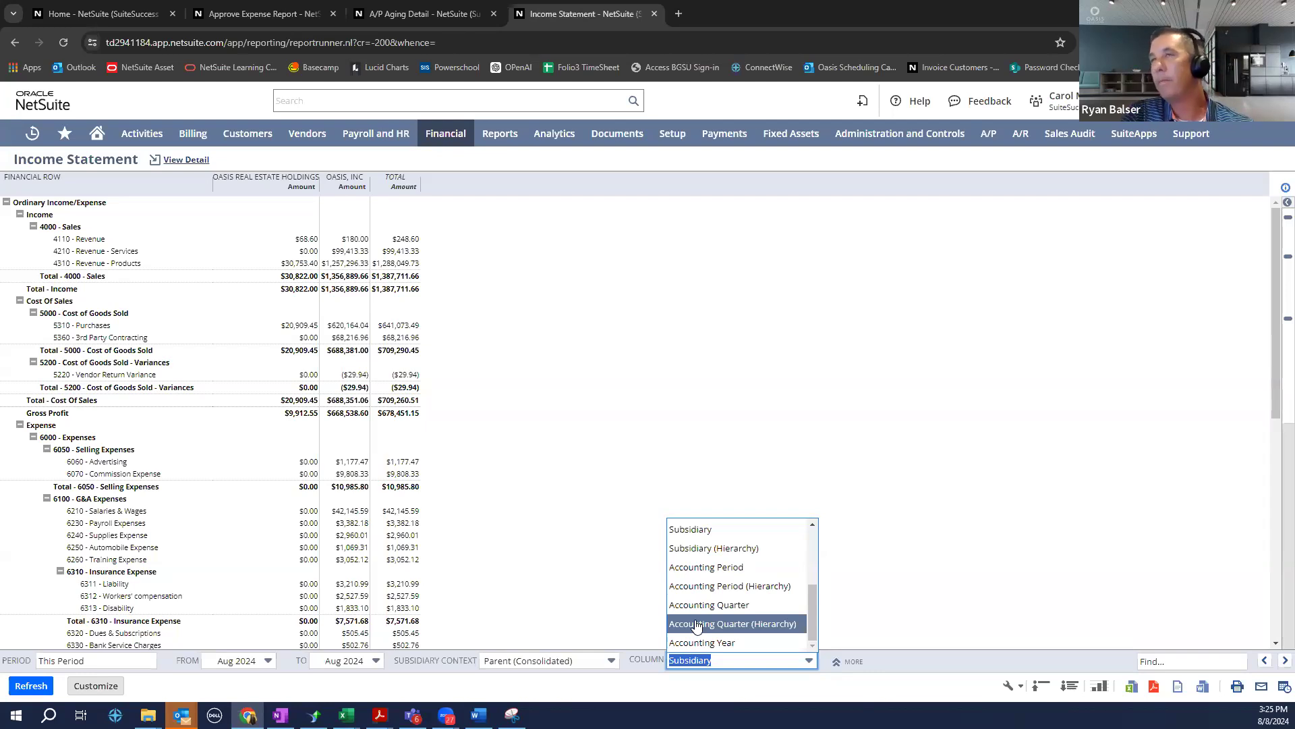
scroll(696, 626, up, 3)
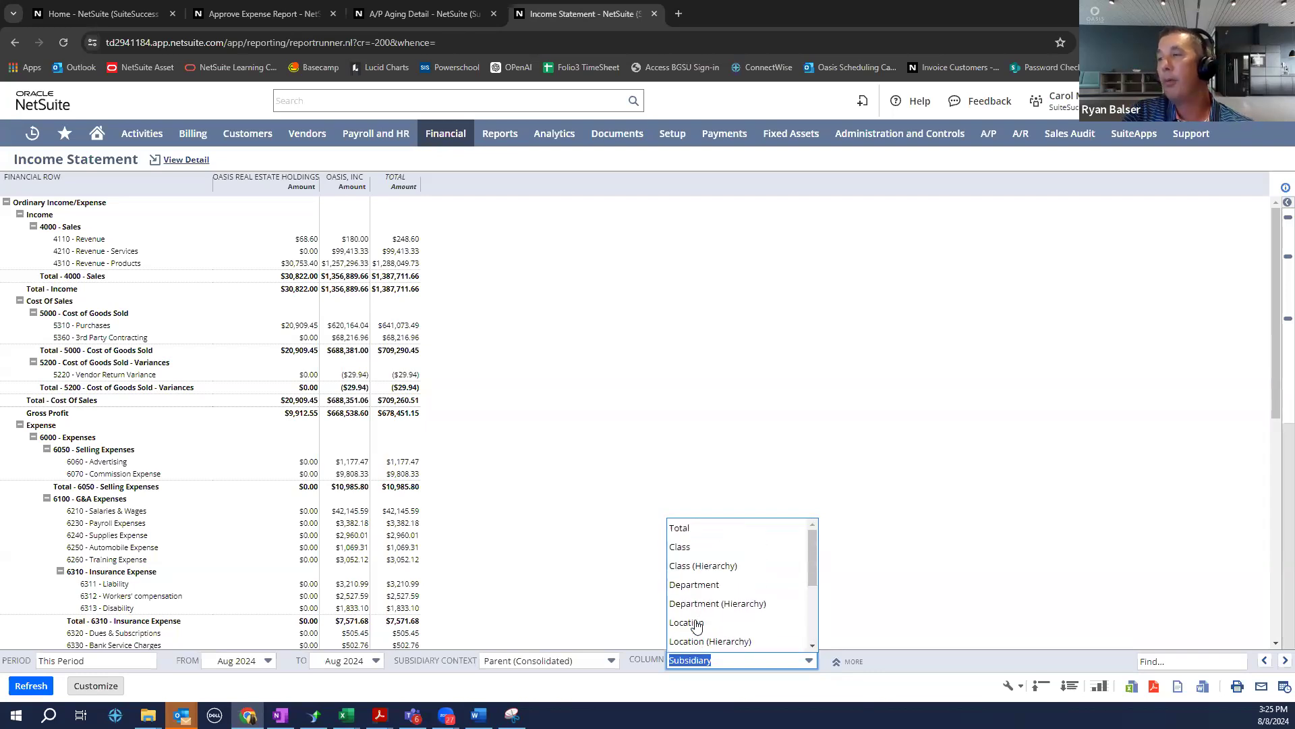
click(692, 547)
click(31, 685)
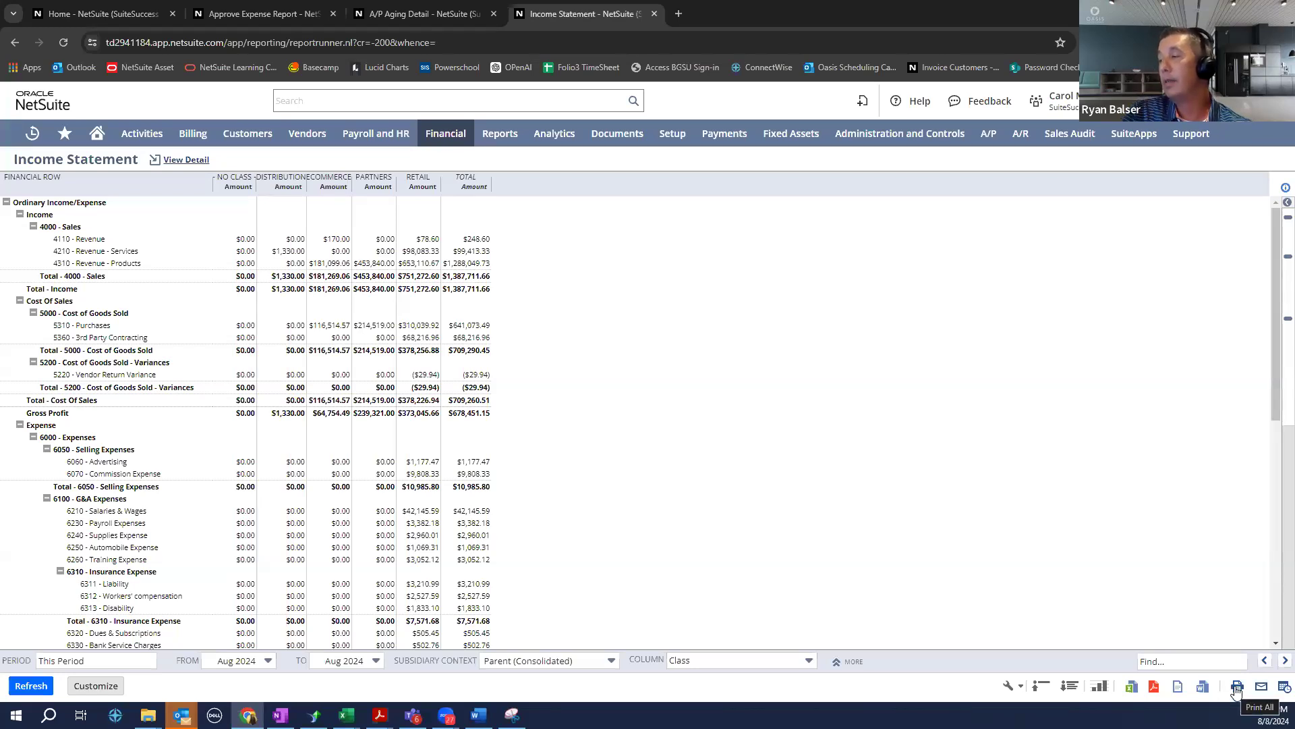
Try out scheduling the Income Statement as a weekly Monday report with copied recipients, and discard the schedule without saving
click(1282, 688)
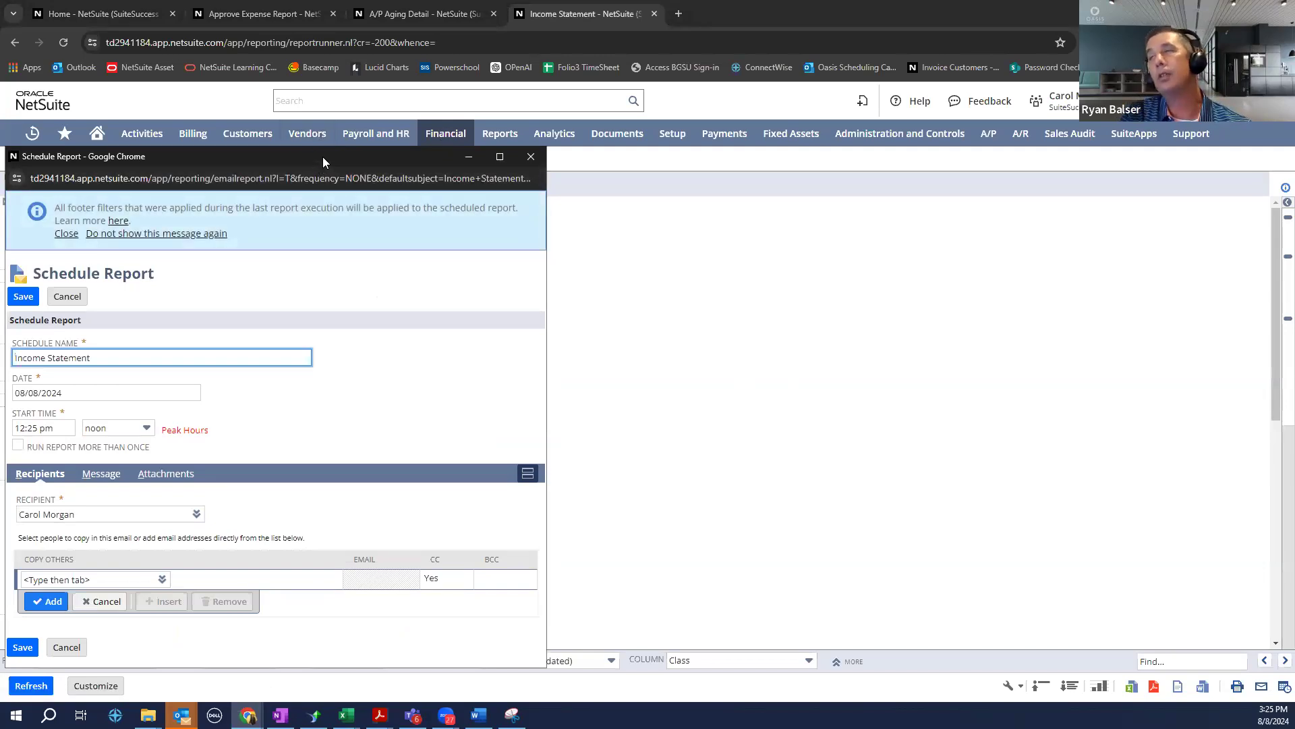
drag(322, 156, 441, 94)
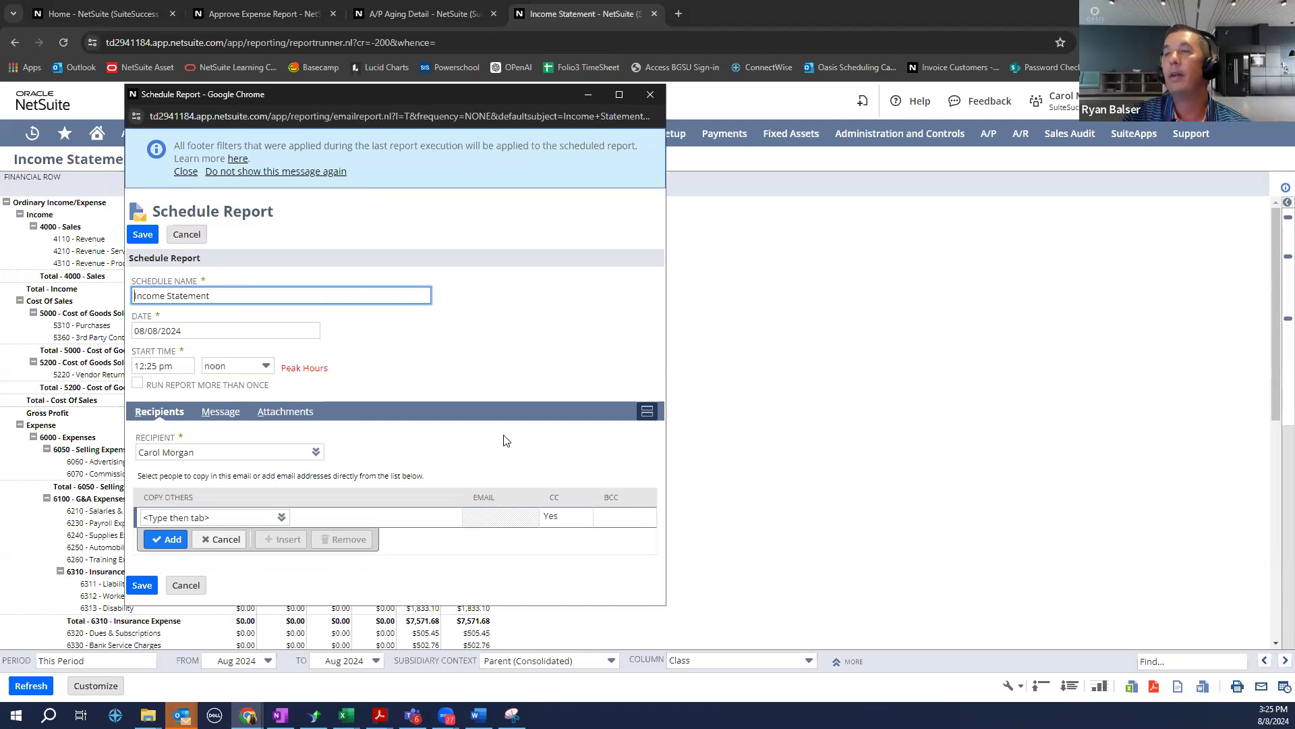
click(137, 383)
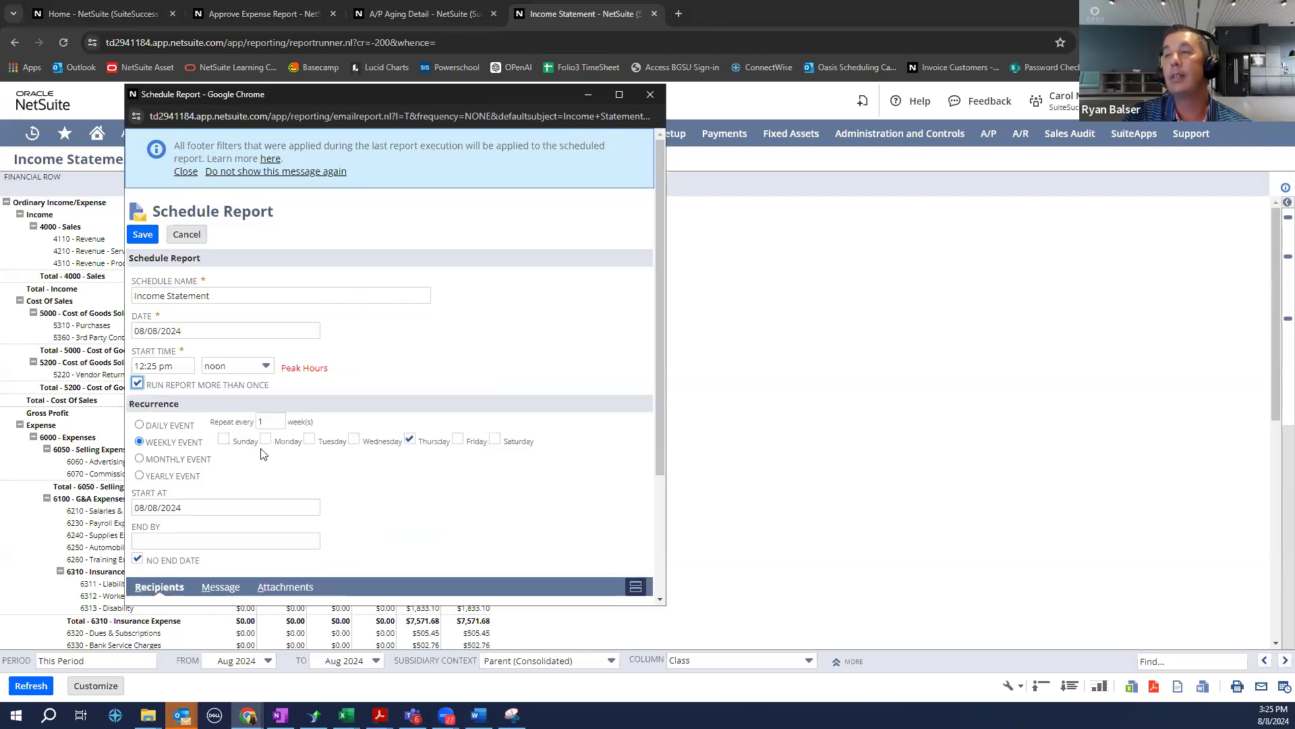
click(409, 439)
click(265, 440)
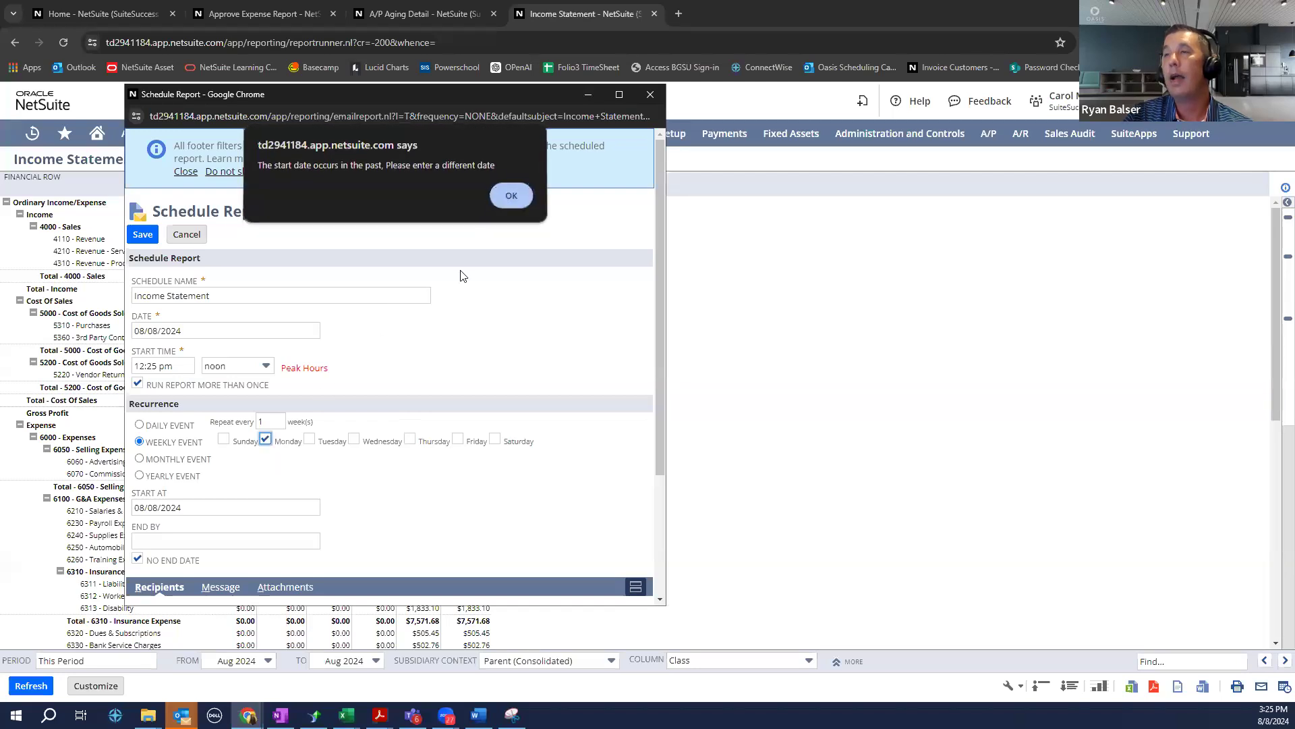
click(512, 195)
scroll(304, 439, down, 3)
click(210, 520)
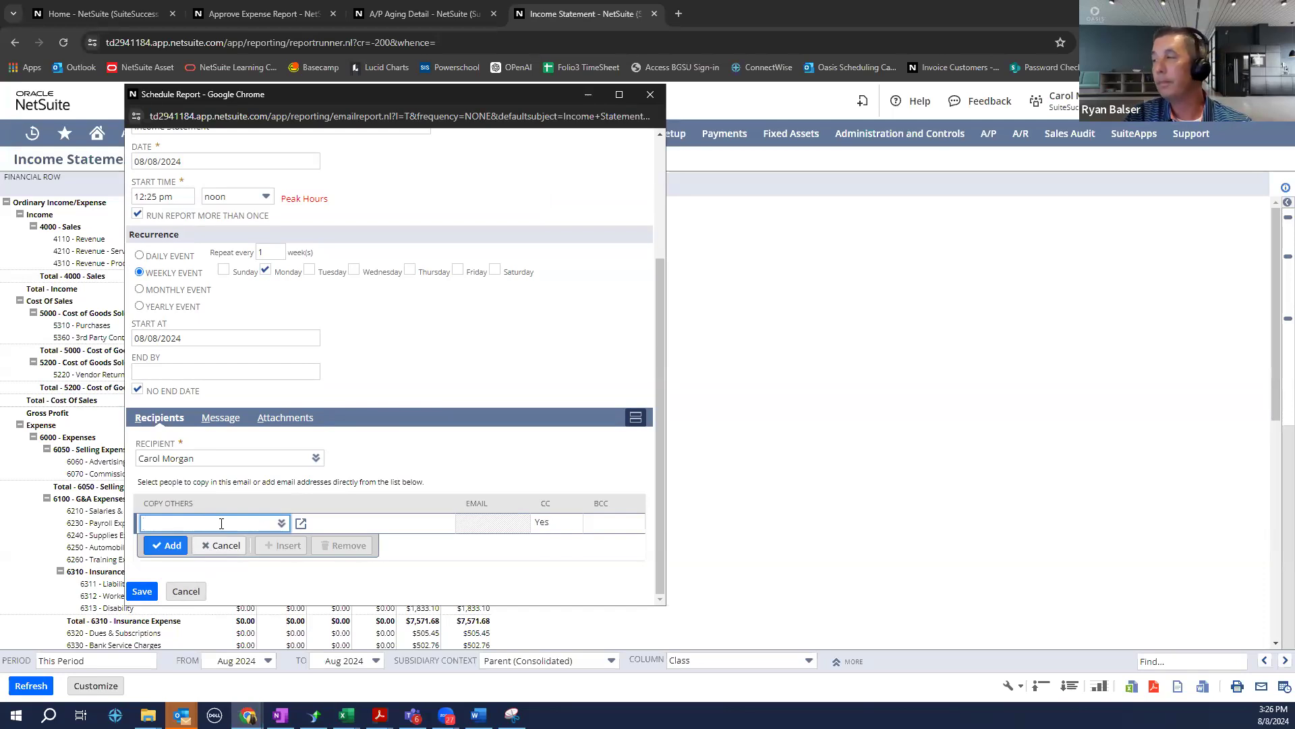
click(185, 591)
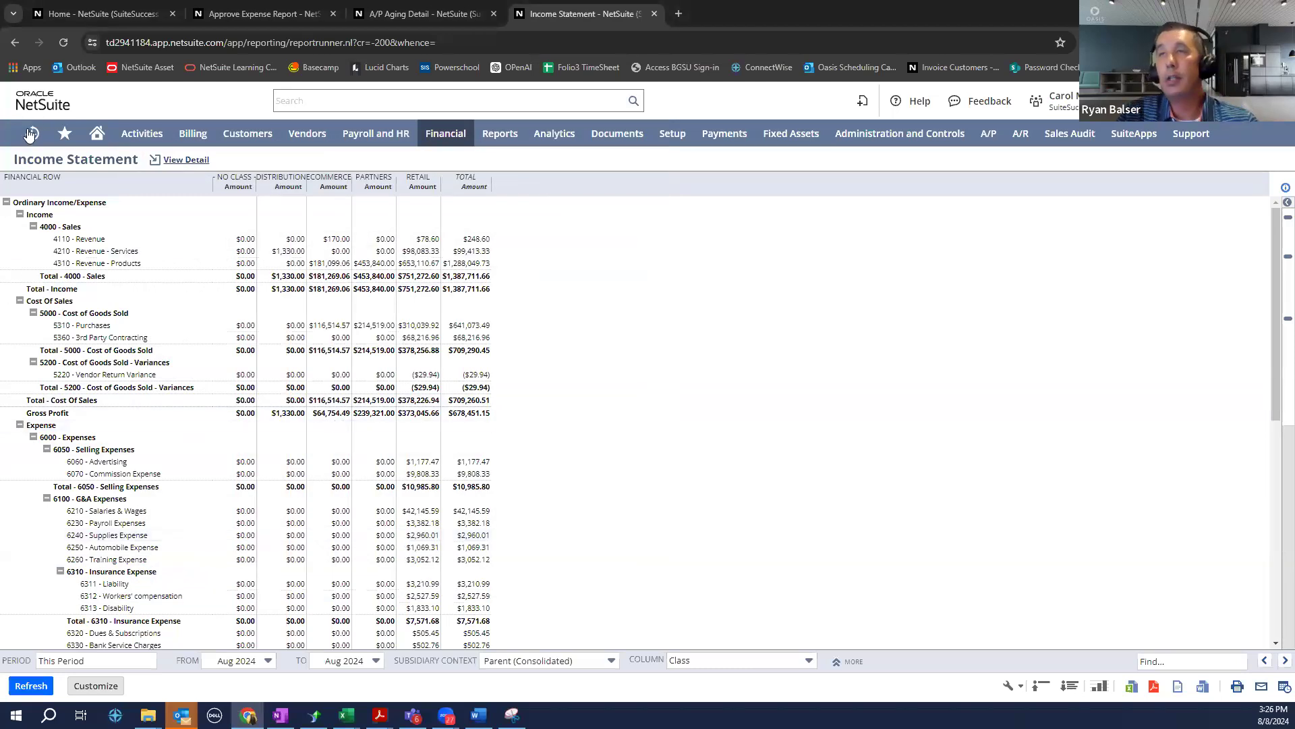
Return to the home dashboard and open the recently viewed Blockster Inc. customer record in a new tab
mouse_move(97, 134)
click(98, 162)
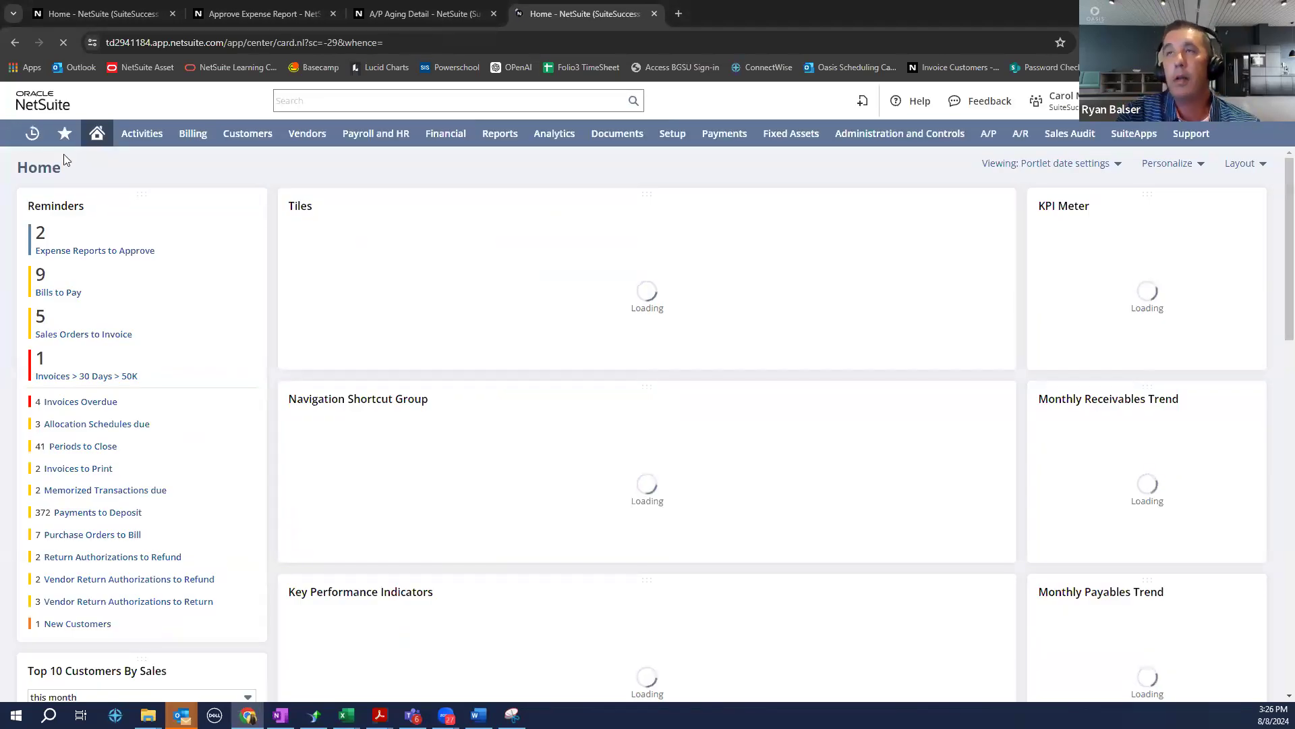
mouse_move(38, 139)
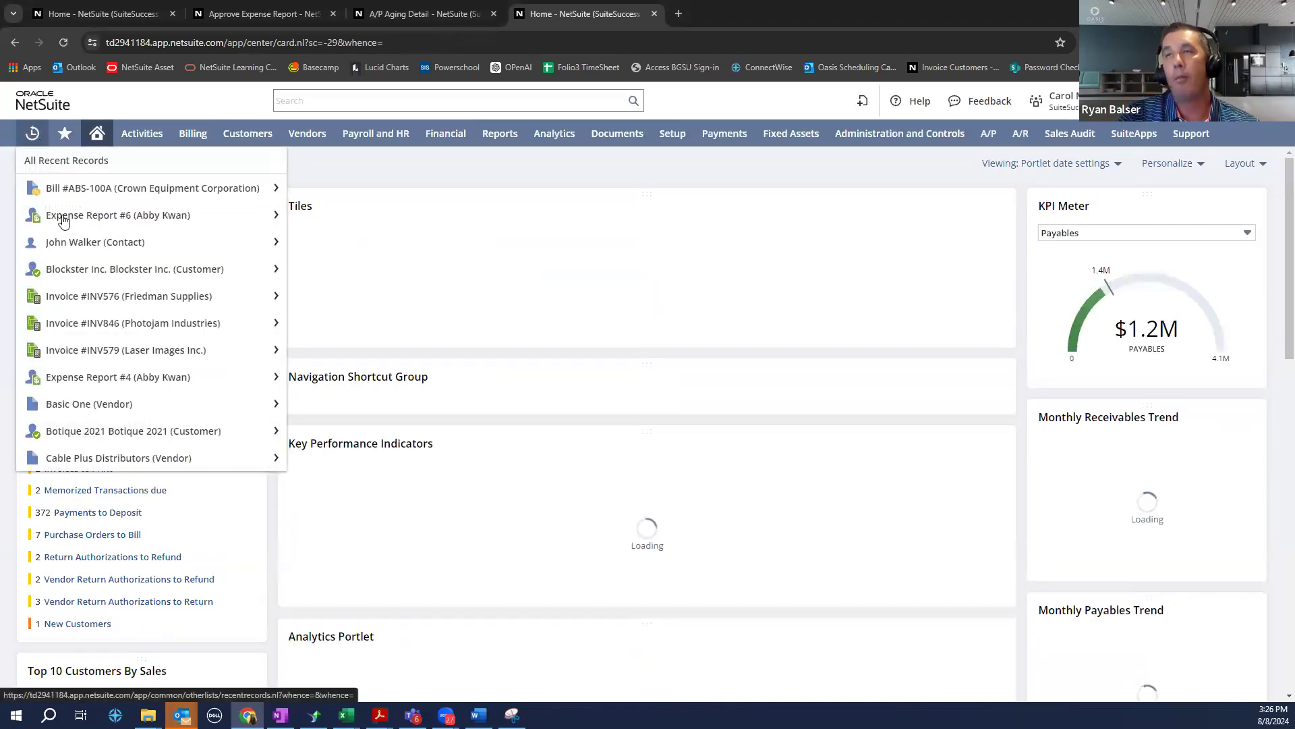
right_click(69, 269)
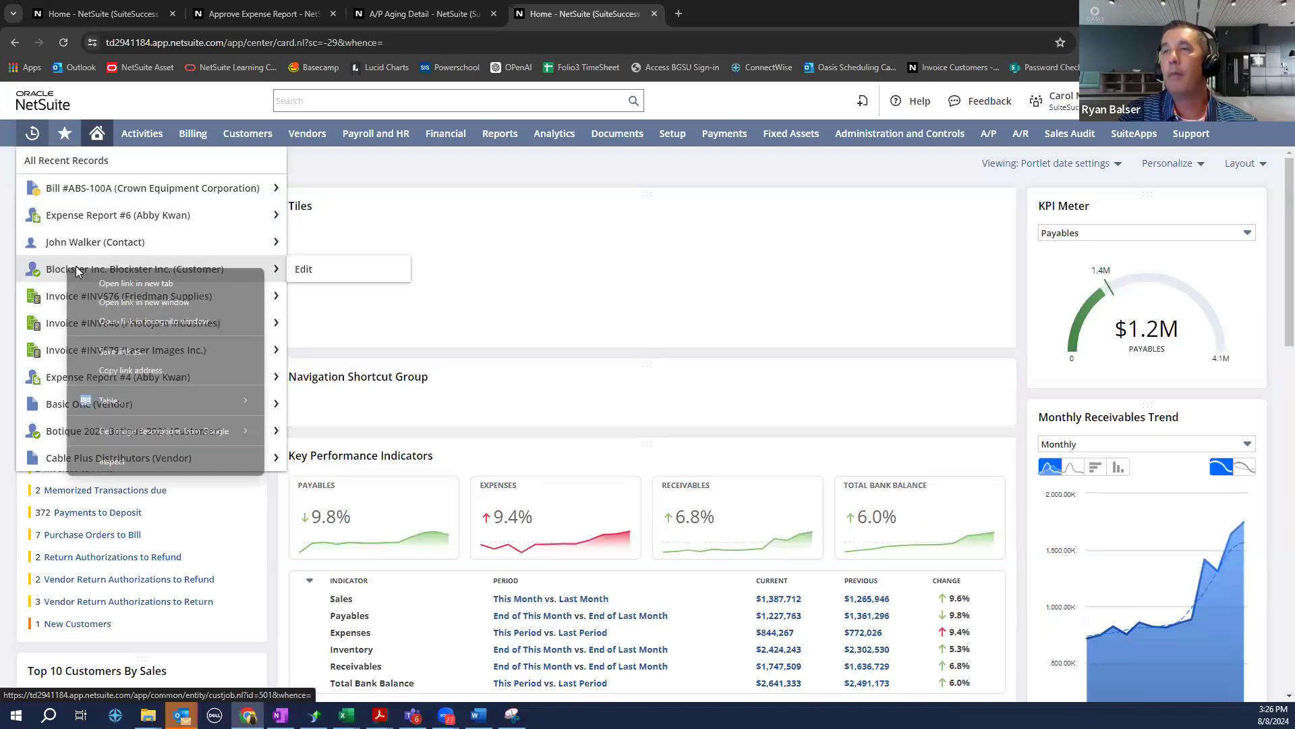
click(101, 283)
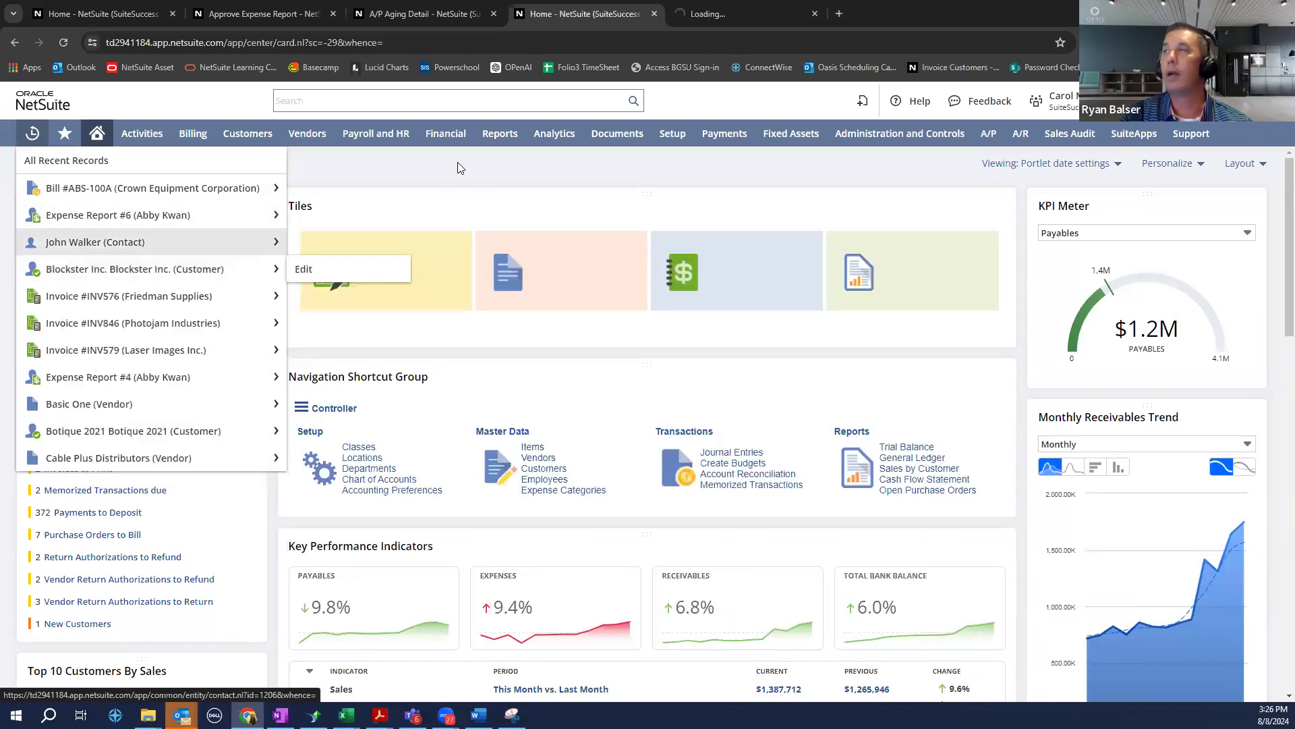
click(738, 8)
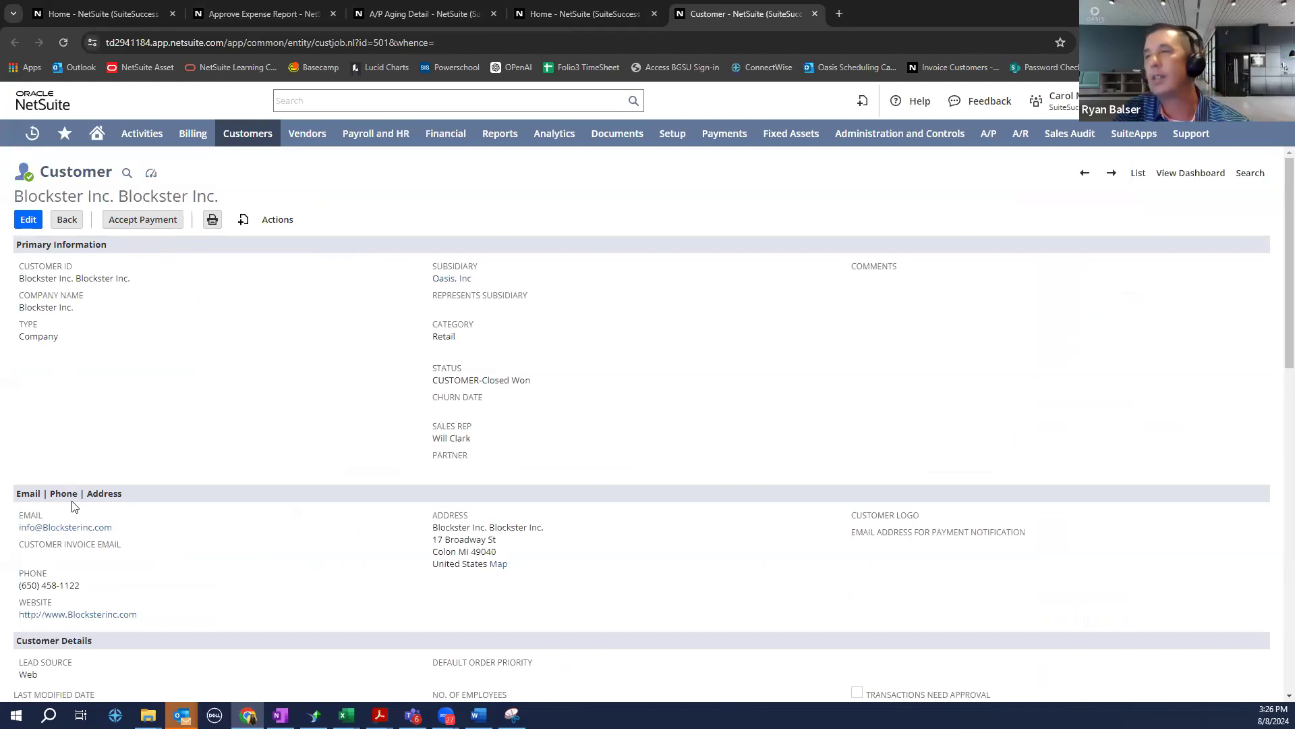
Examine the customer's contact details and the list of sales transactions on the record
scroll(105, 408, down, 1)
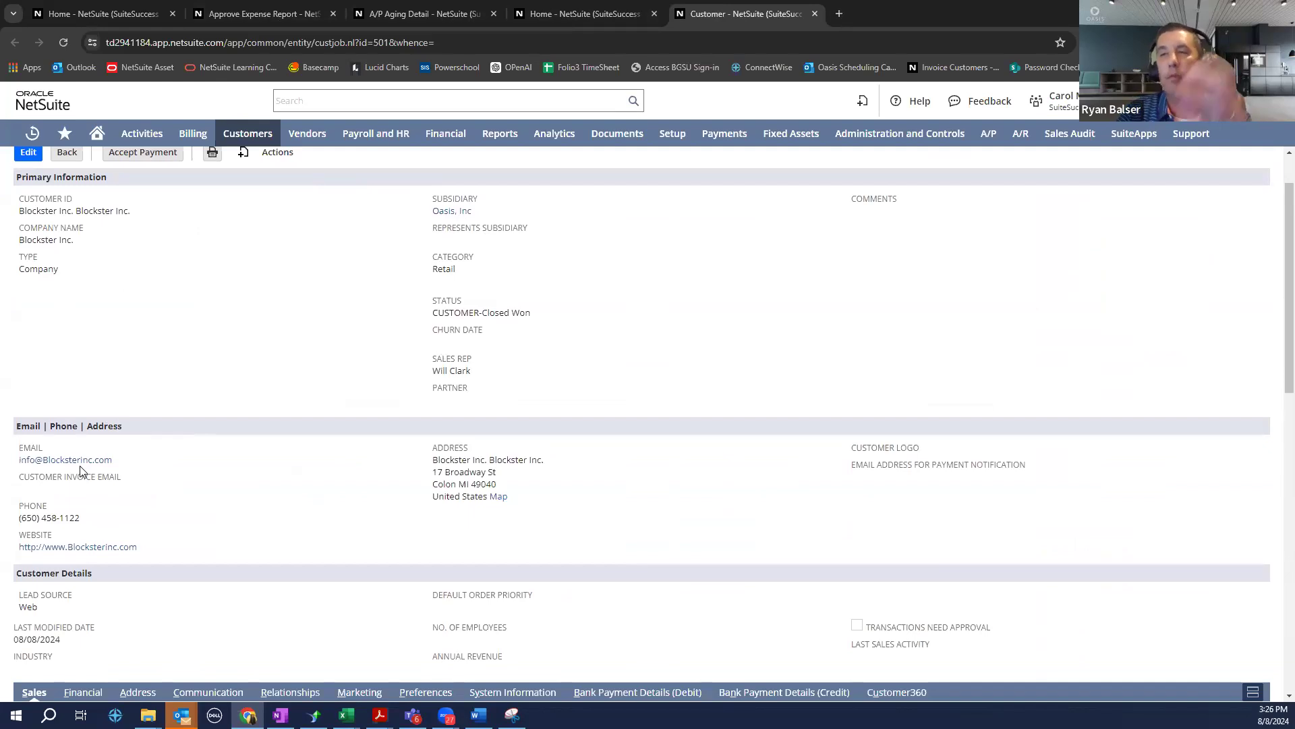
scroll(176, 485, down, 4)
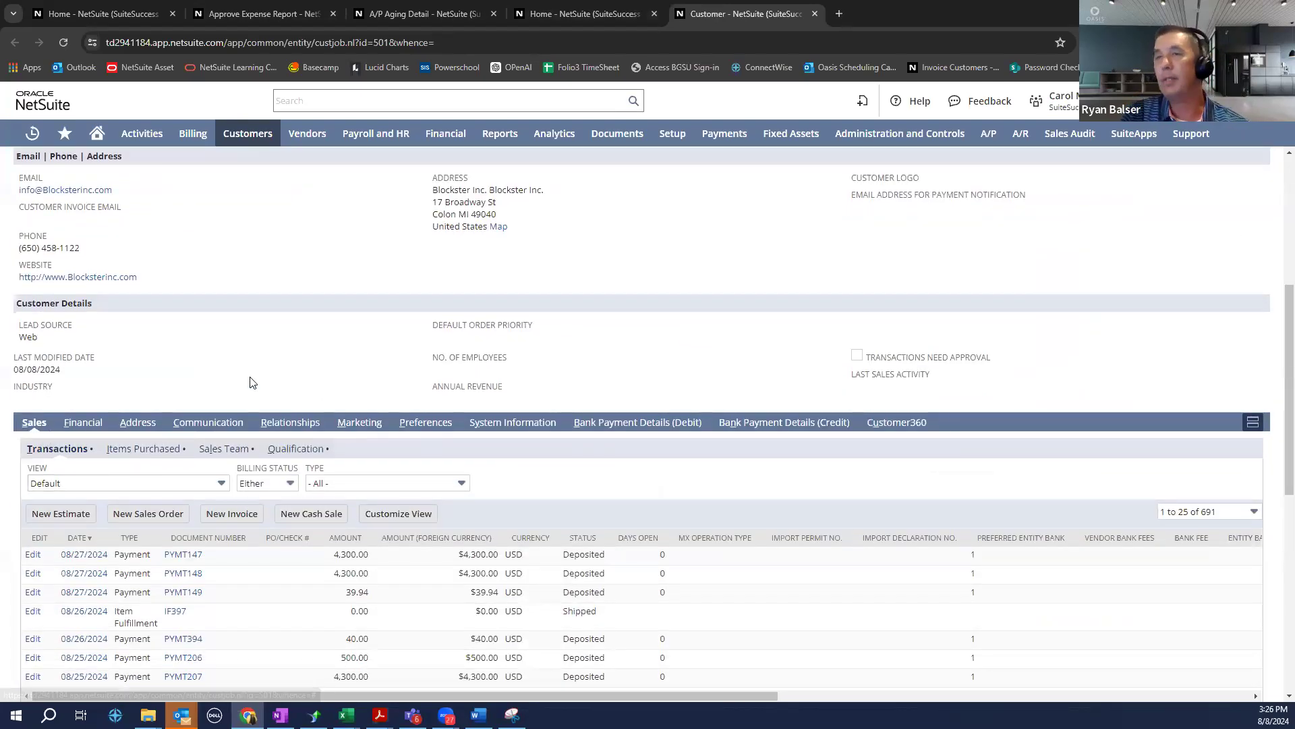
scroll(56, 312, down, 2)
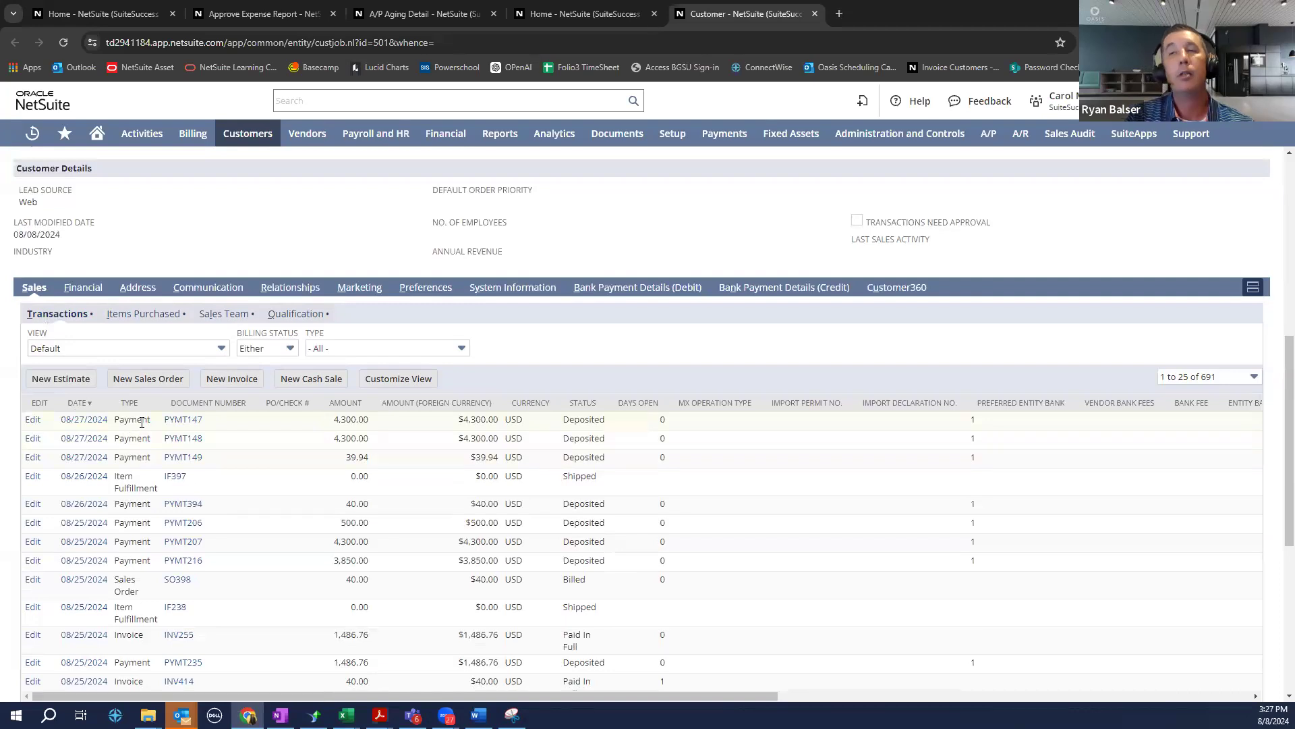
scroll(141, 503, down, 2)
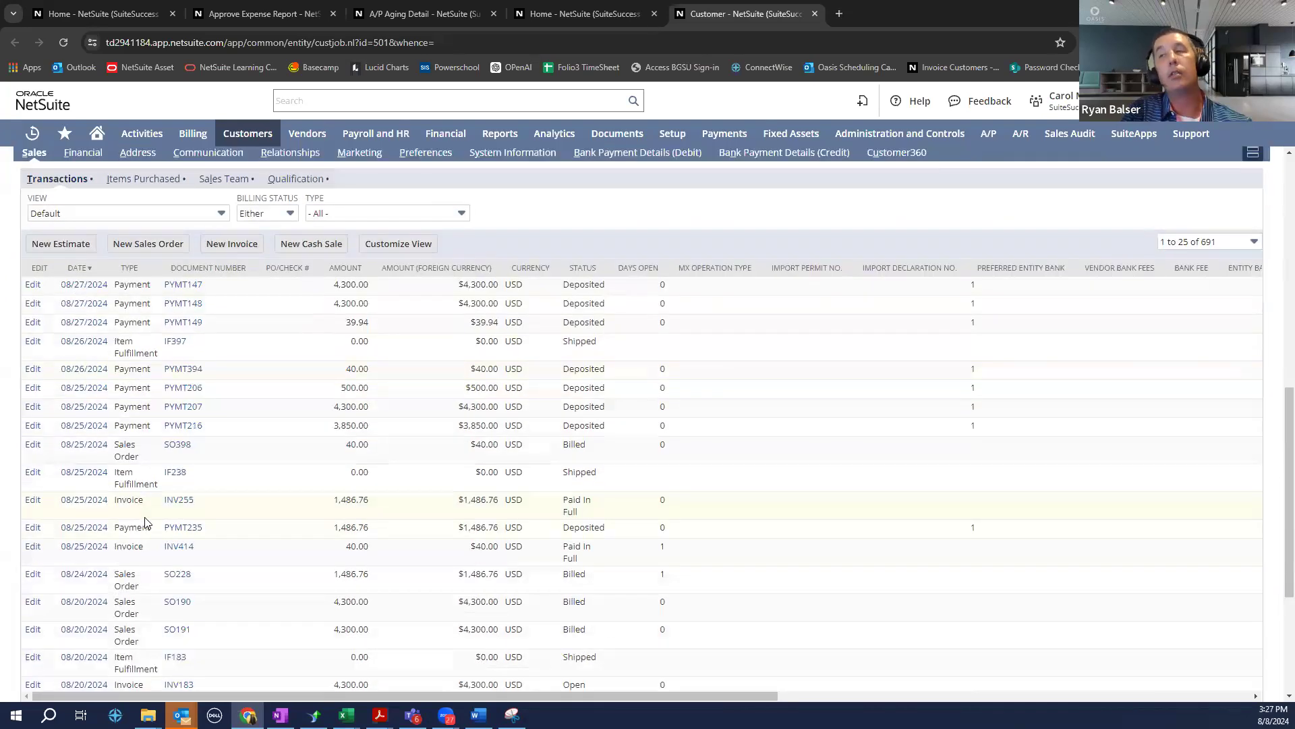
Review the items the customer has purchased and the sales team assigned to the account
scroll(143, 519, up, 2)
click(143, 313)
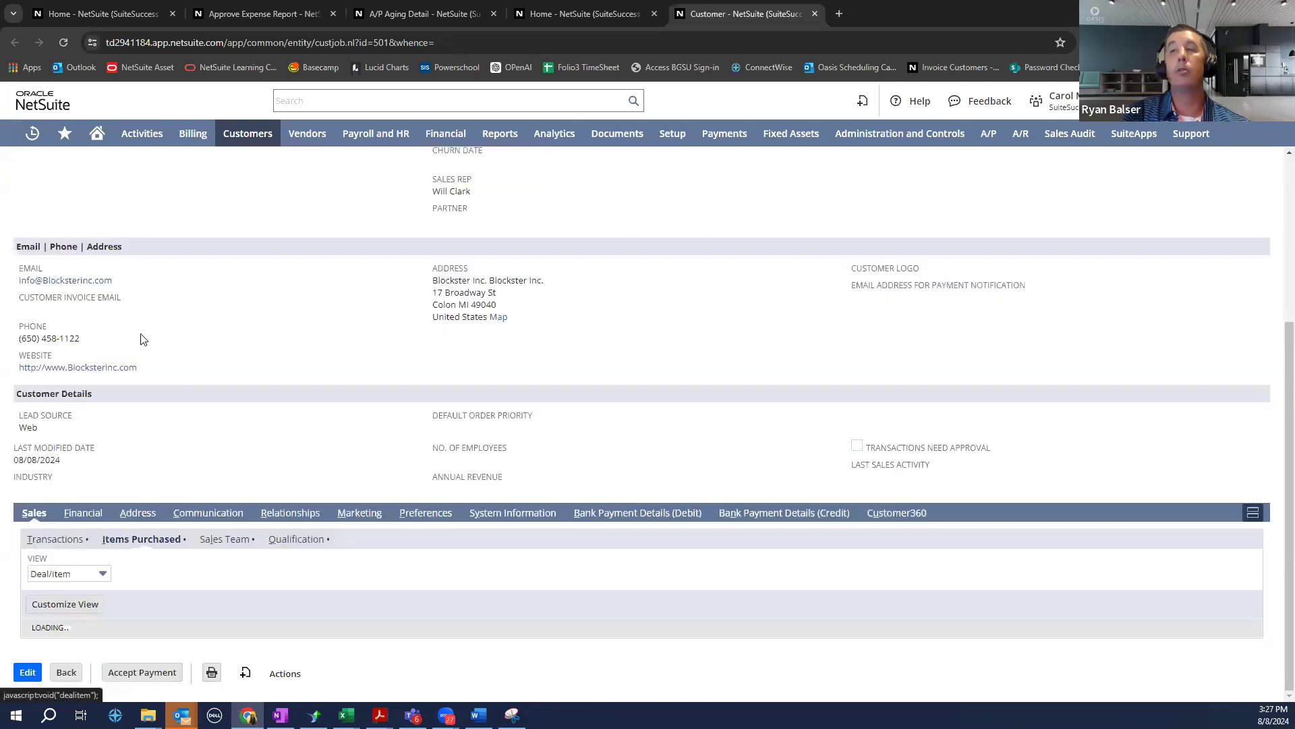
scroll(169, 381, down, 5)
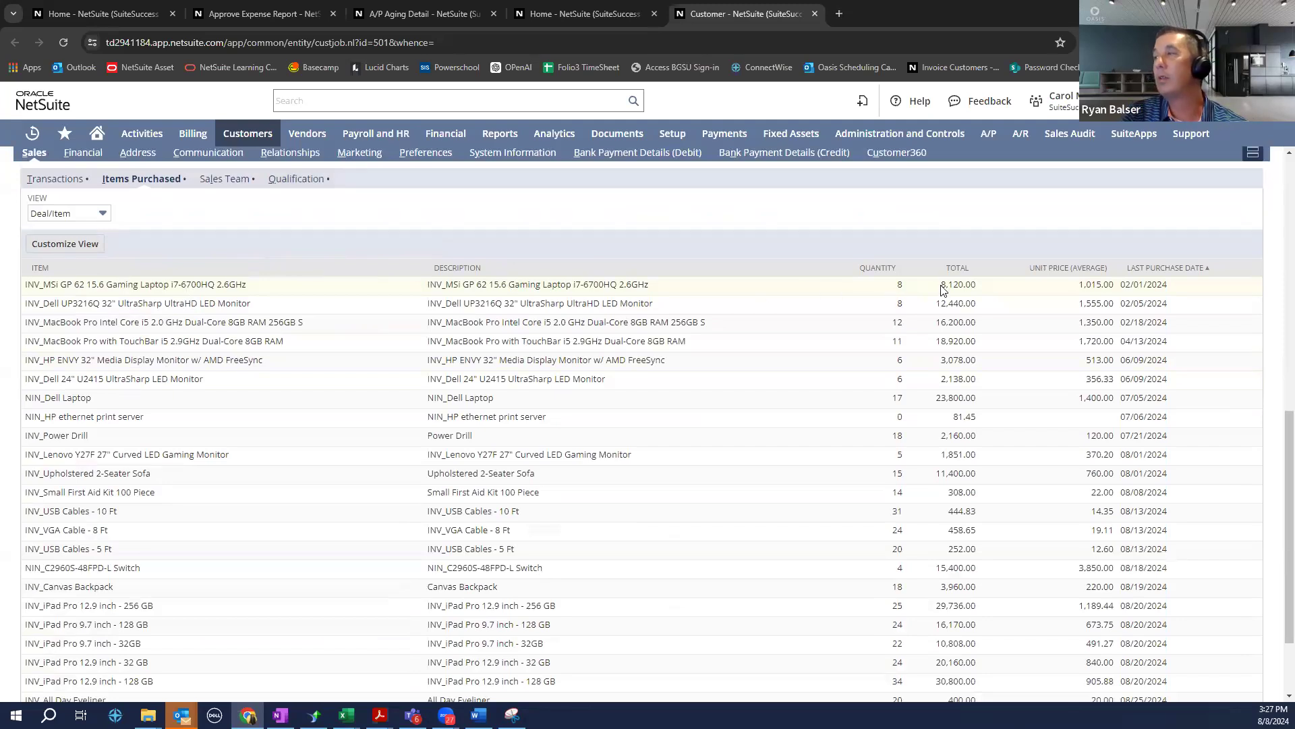
scroll(215, 262, up, 1)
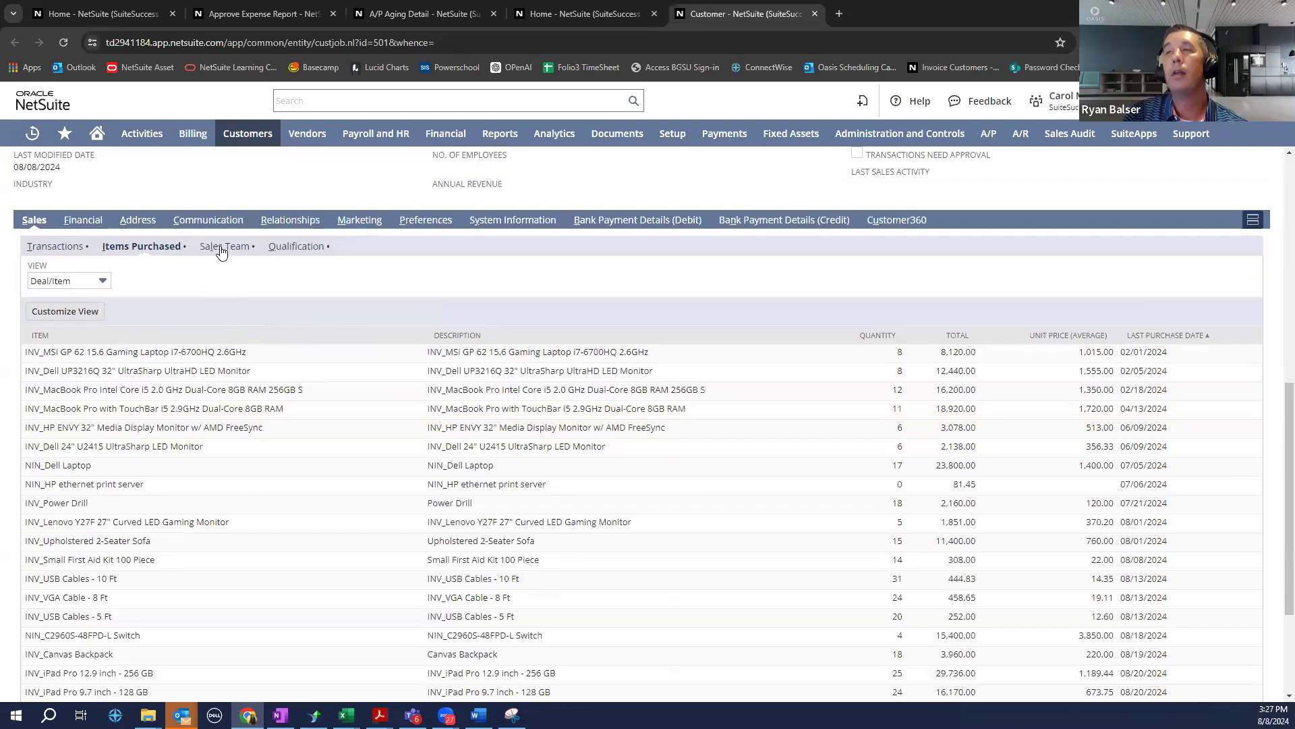
click(222, 247)
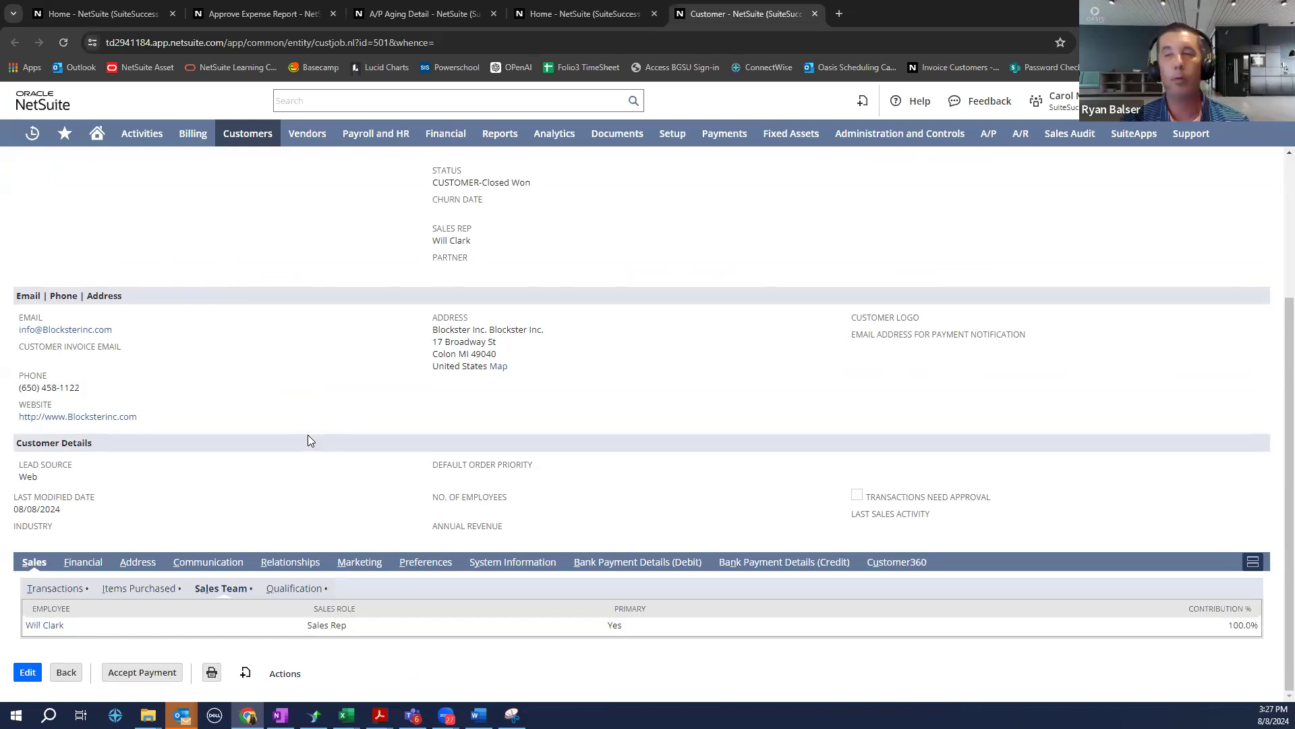
Examine the customer's financial details, including terms, credit limit, available credit and balance information
click(83, 562)
scroll(87, 571, down, 2)
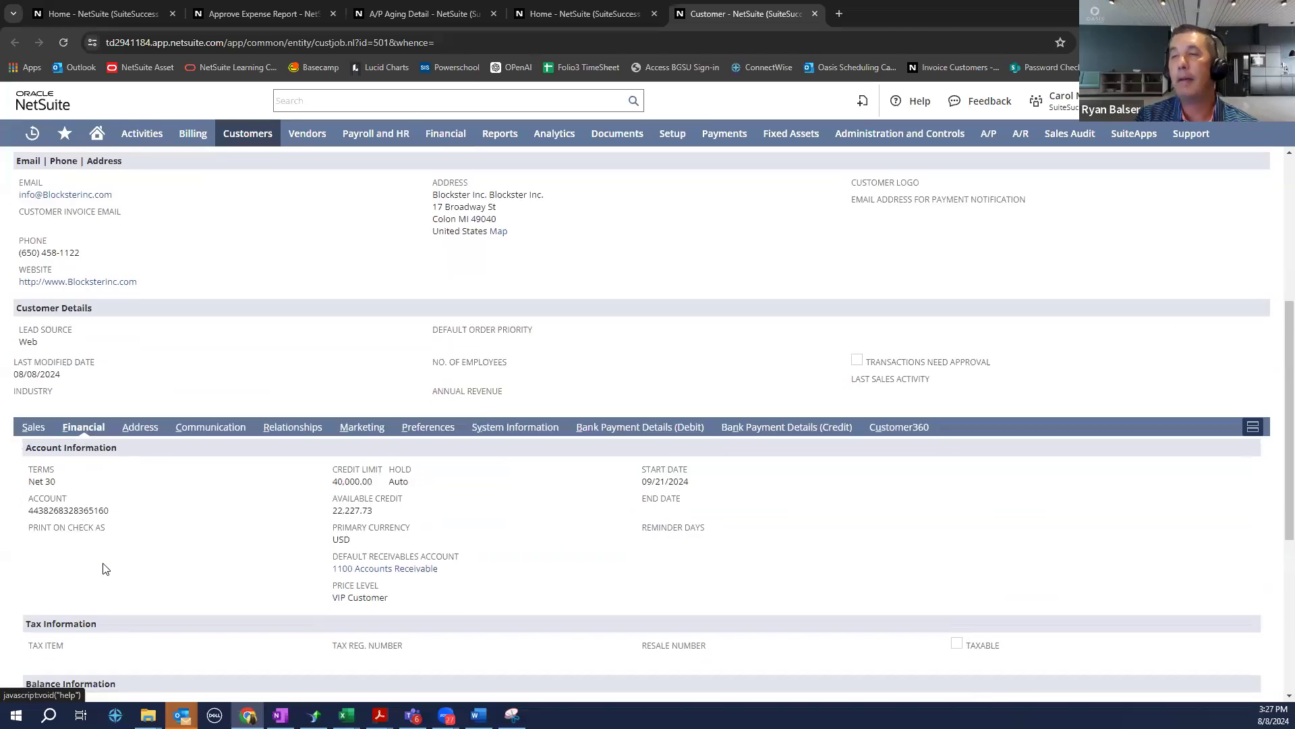
scroll(111, 564, down, 2)
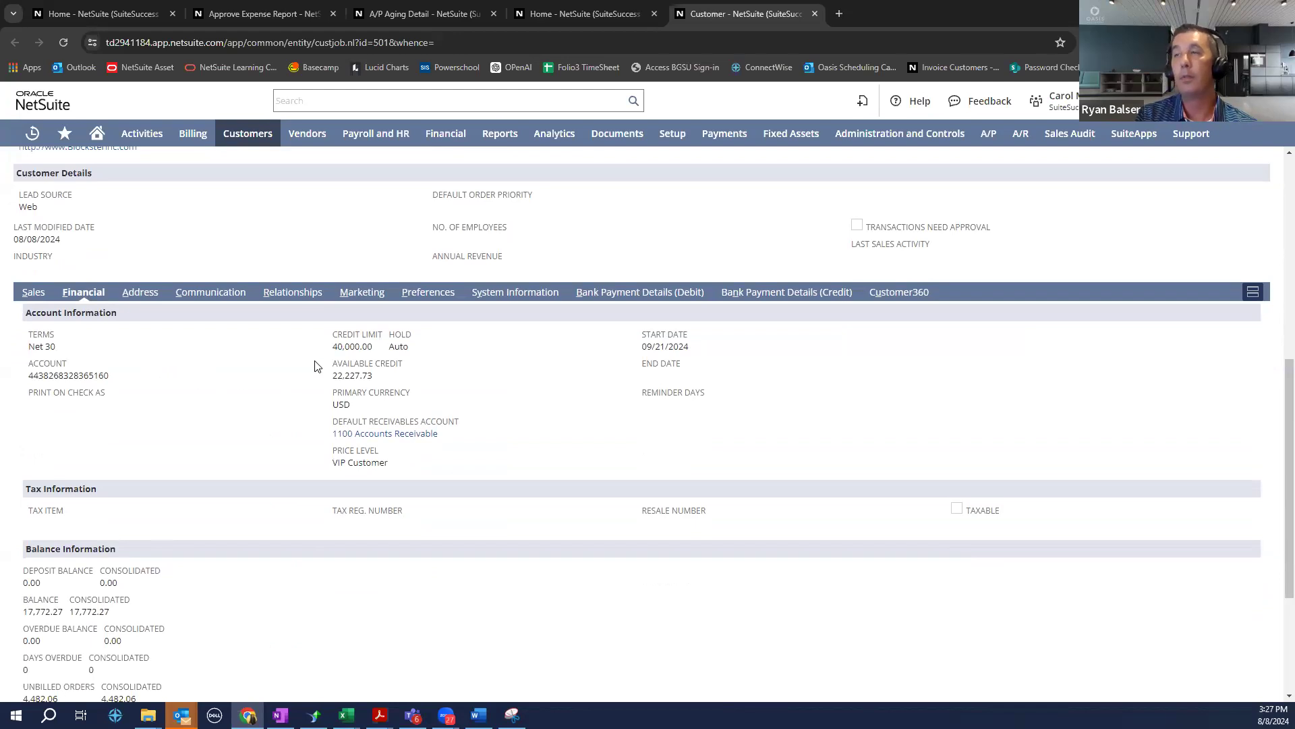
drag(333, 347, 374, 380)
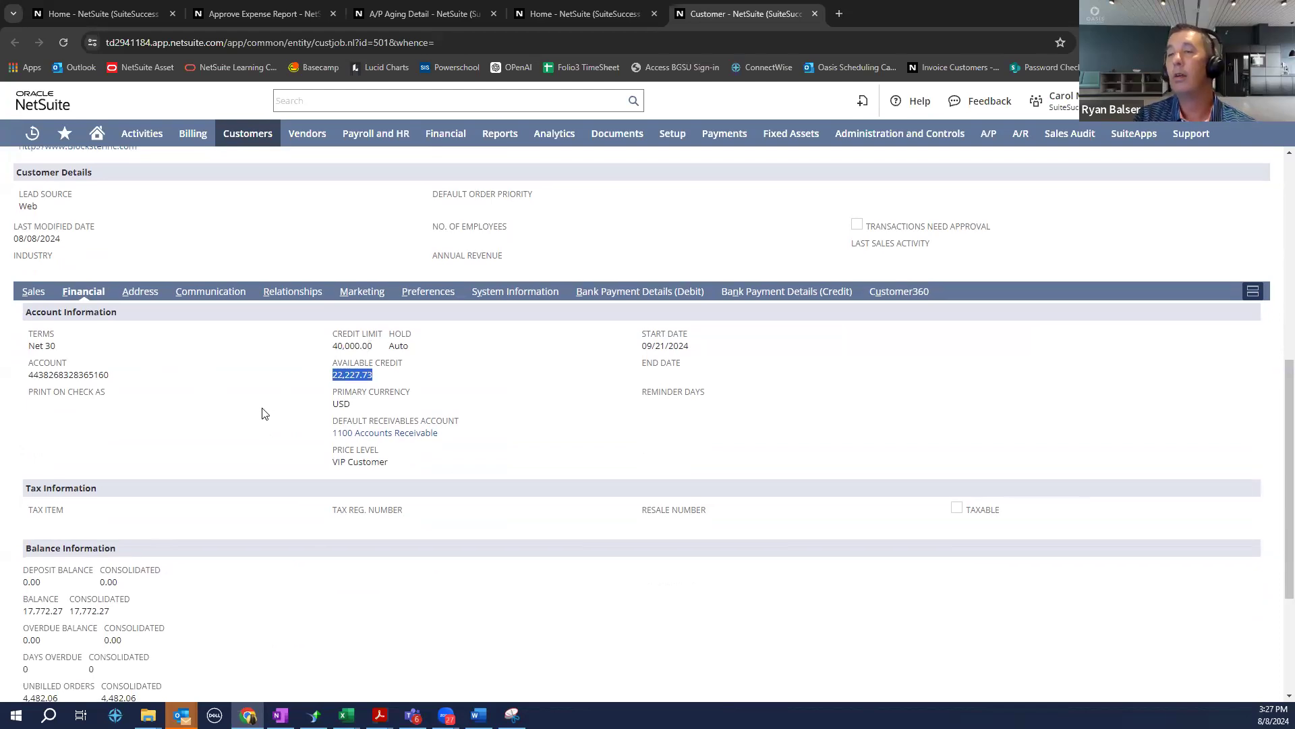
scroll(275, 426, down, 2)
drag(34, 476, 306, 586)
click(312, 582)
scroll(312, 581, up, 5)
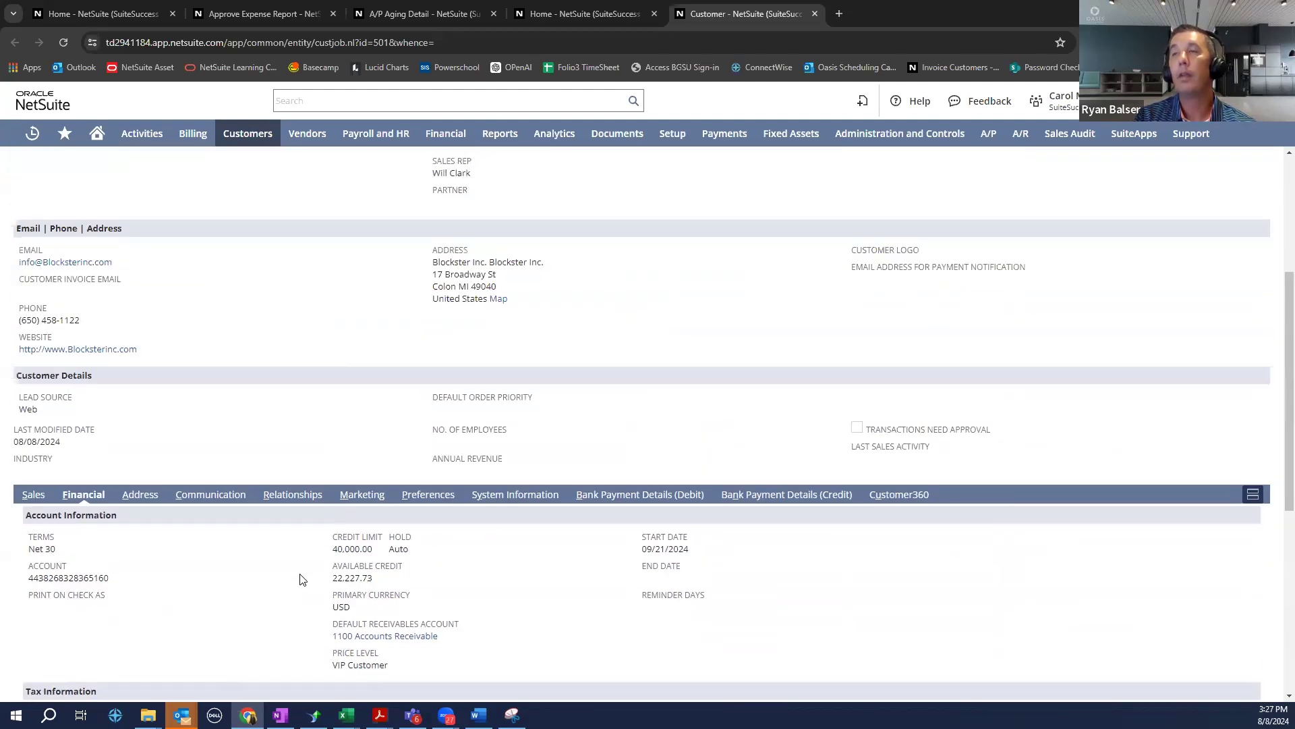
View the customer's address details and the files attached under communication
click(136, 498)
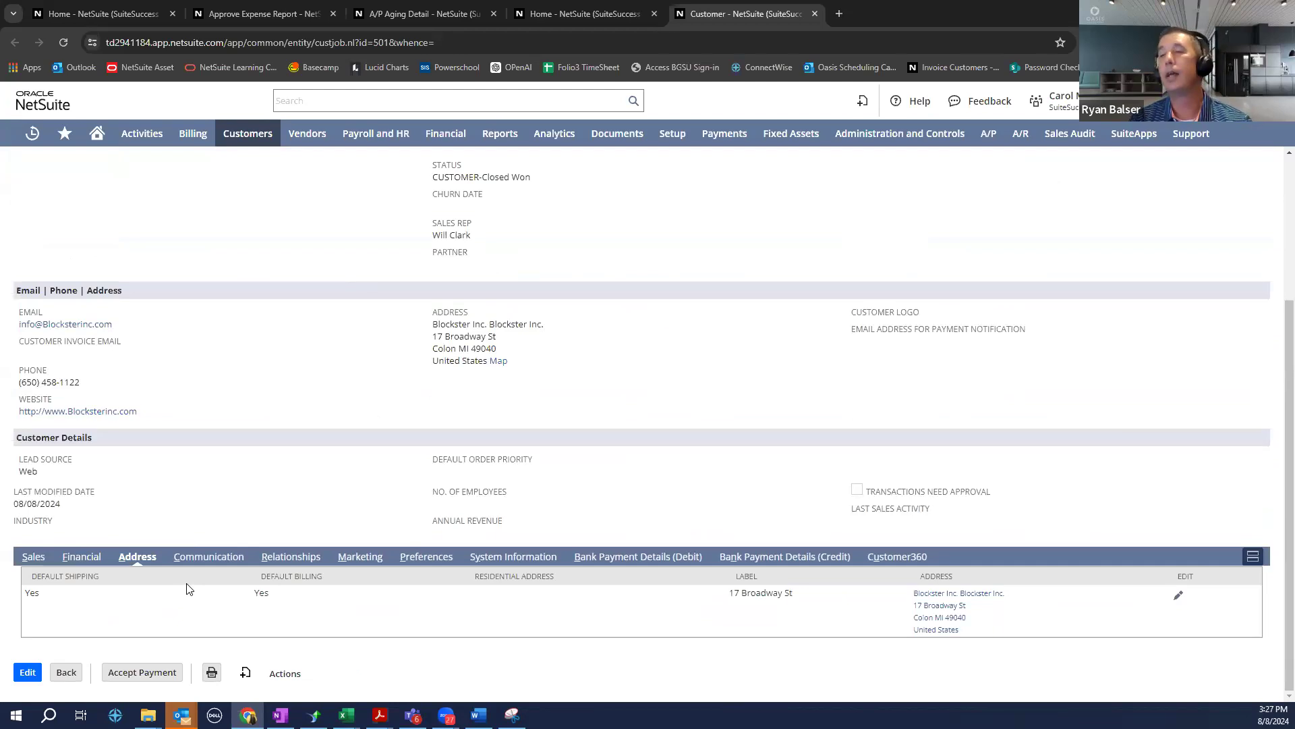
click(189, 557)
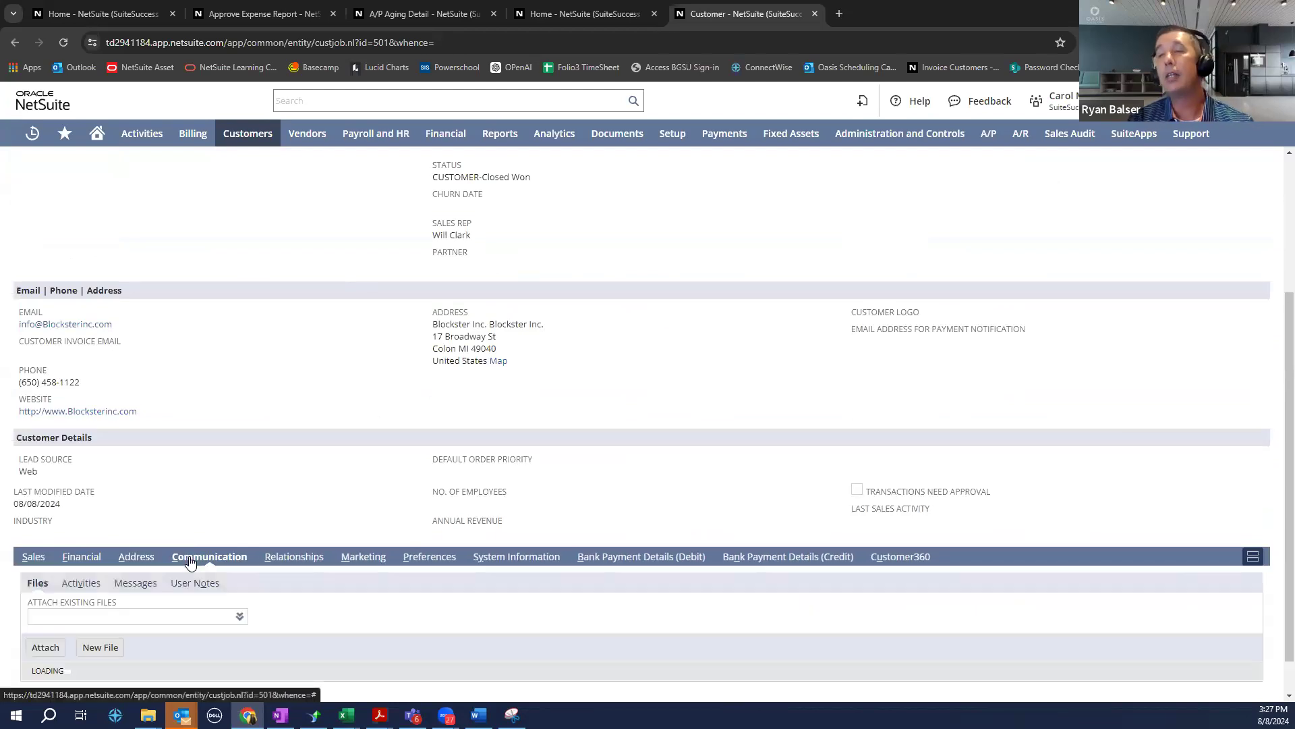
scroll(189, 560, down, 1)
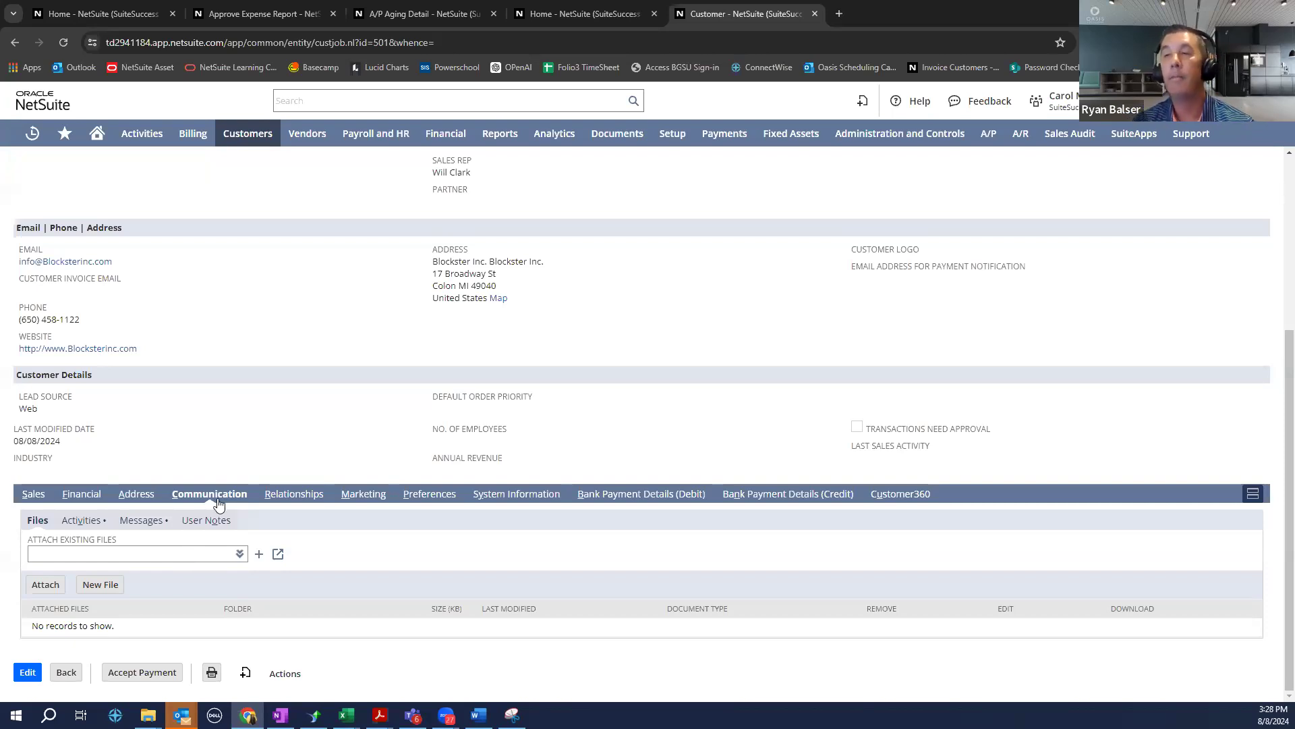
Review the customer's logged activities and the history of e-mail messages under communication
click(80, 521)
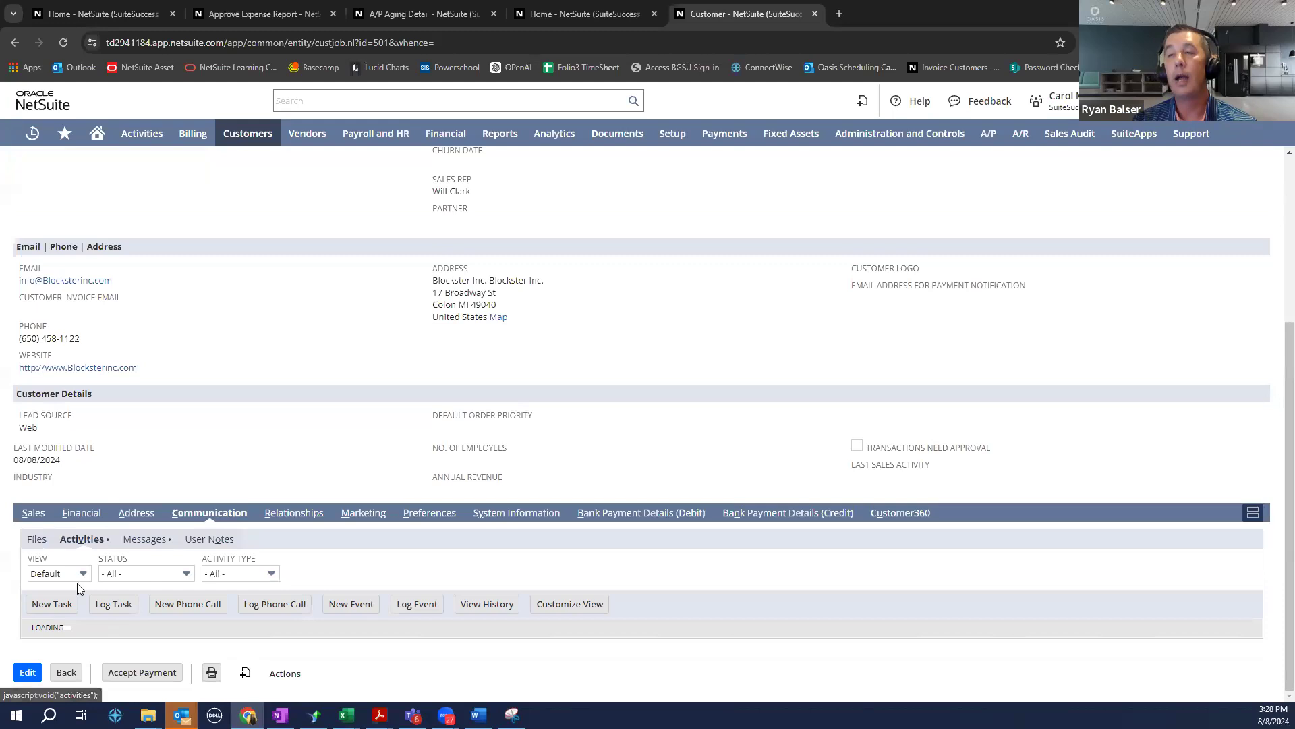
scroll(324, 540, down, 3)
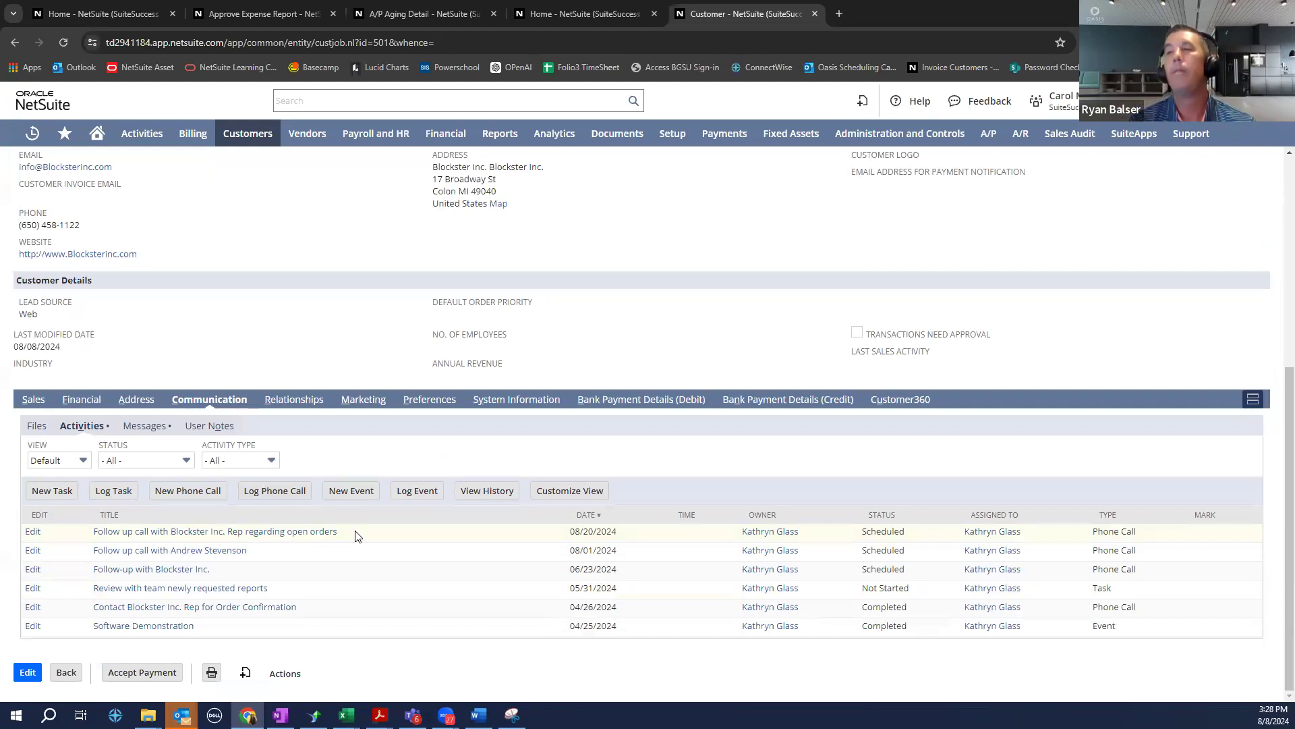
click(157, 429)
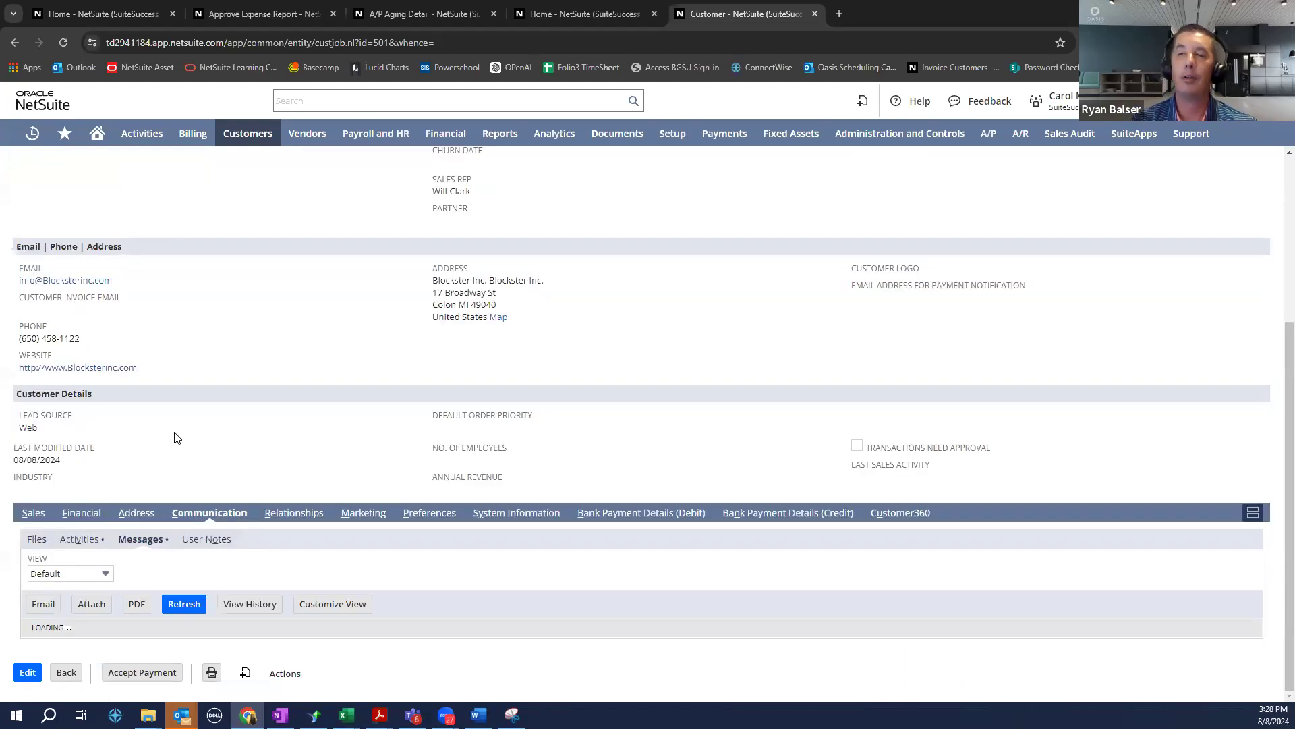
scroll(175, 438, down, 4)
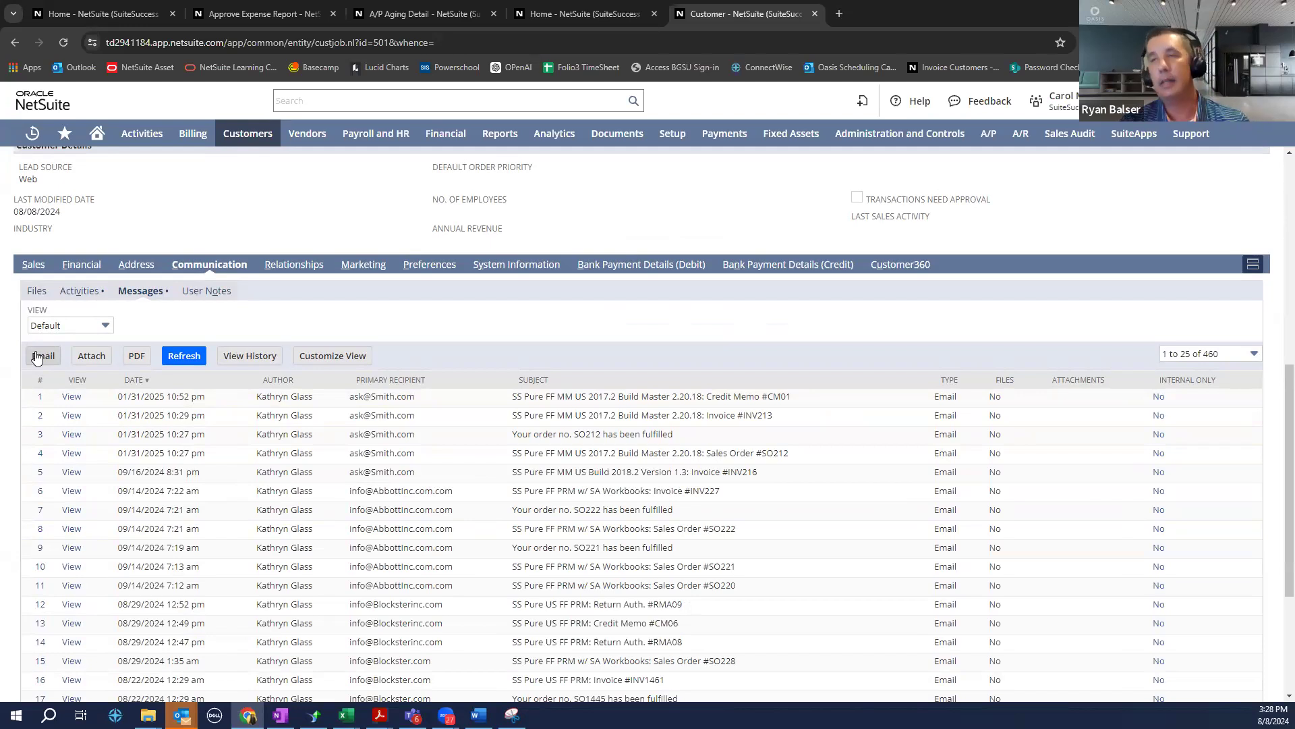
drag(118, 396, 384, 393)
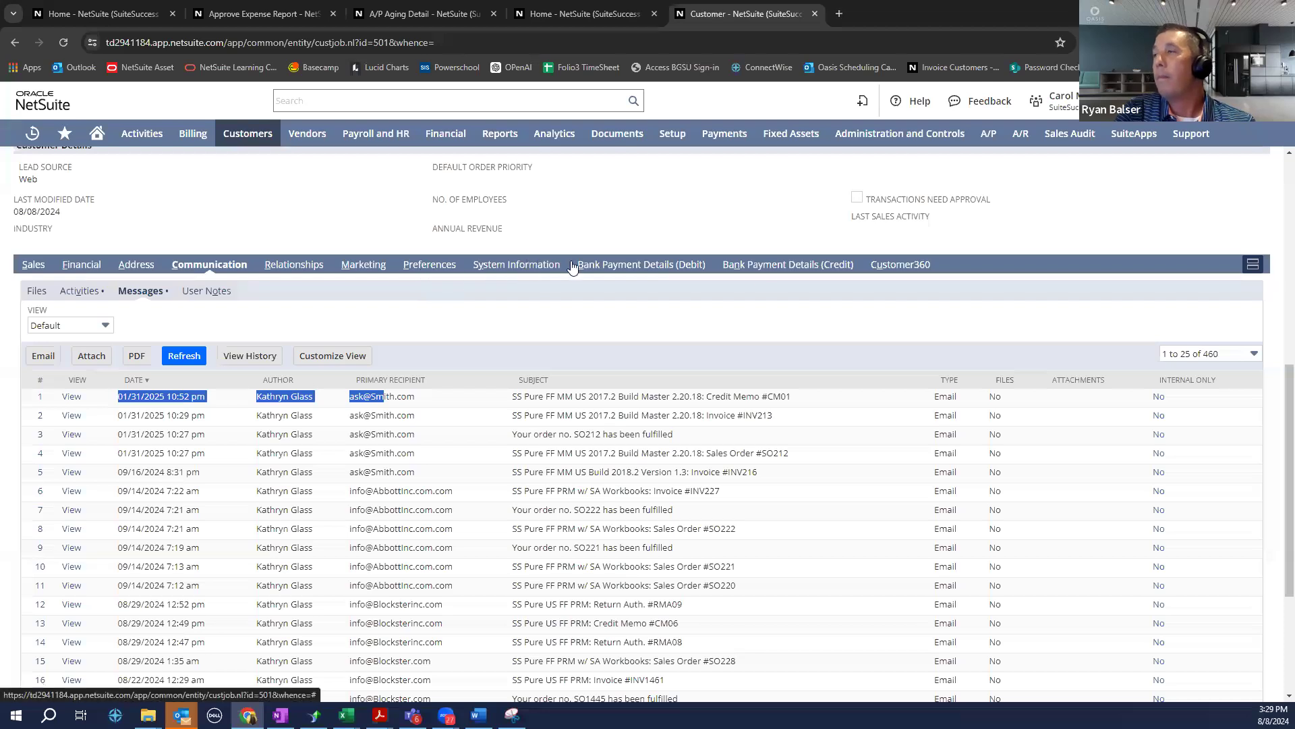
Examine the Customer360 scorecard, focusing on last year sales, year-to-date sales and total invoice value
click(888, 264)
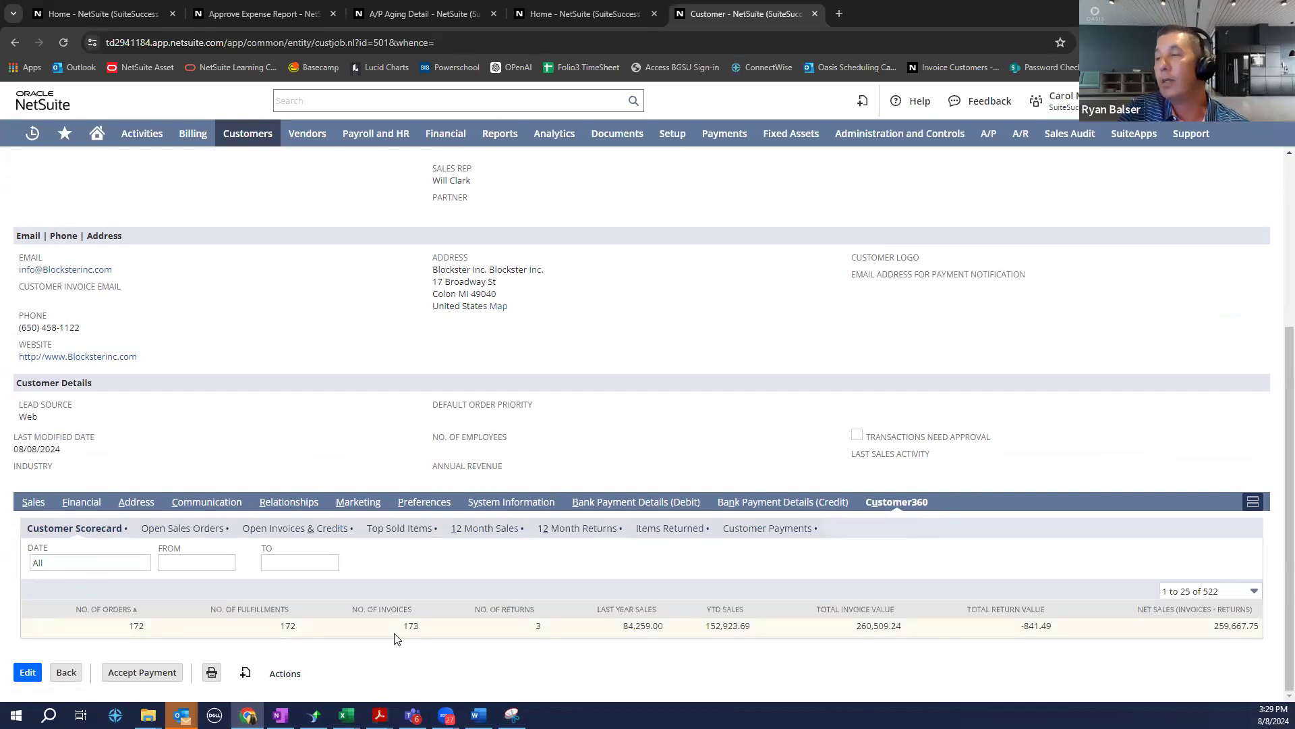
double_click(643, 625)
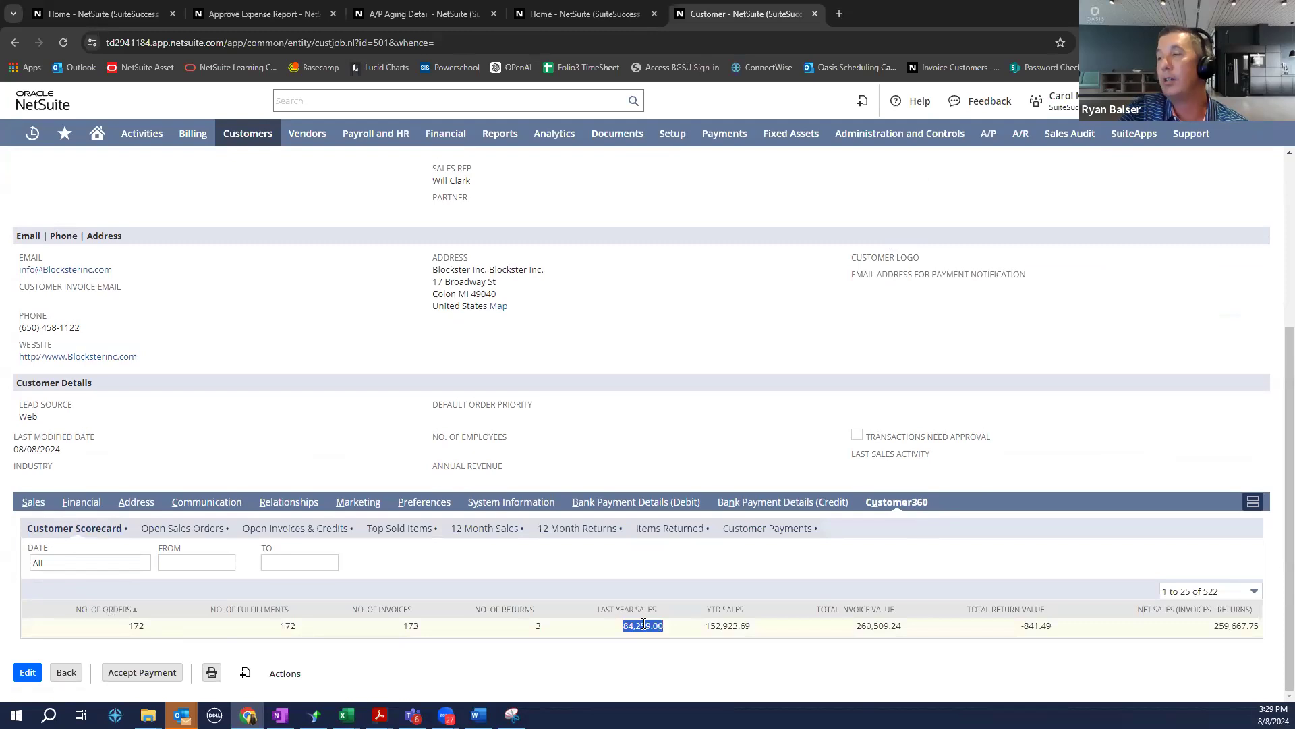
double_click(717, 628)
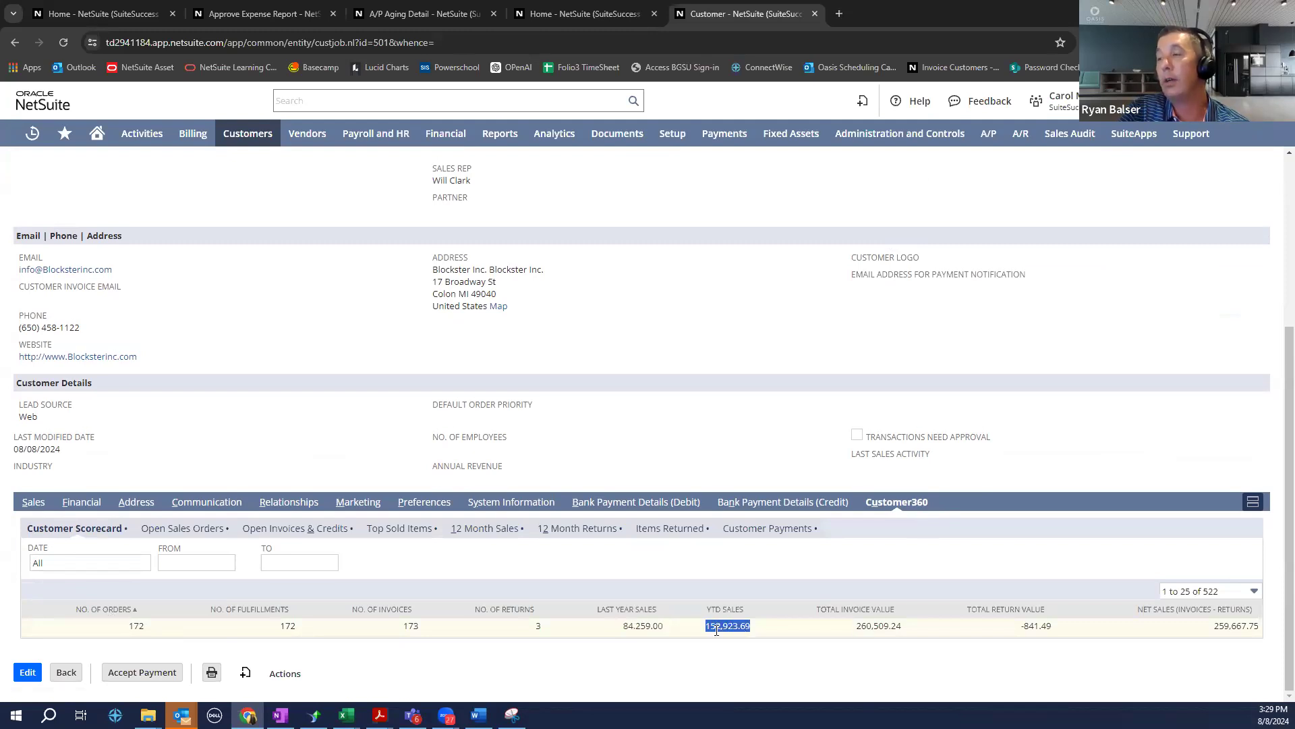
double_click(869, 625)
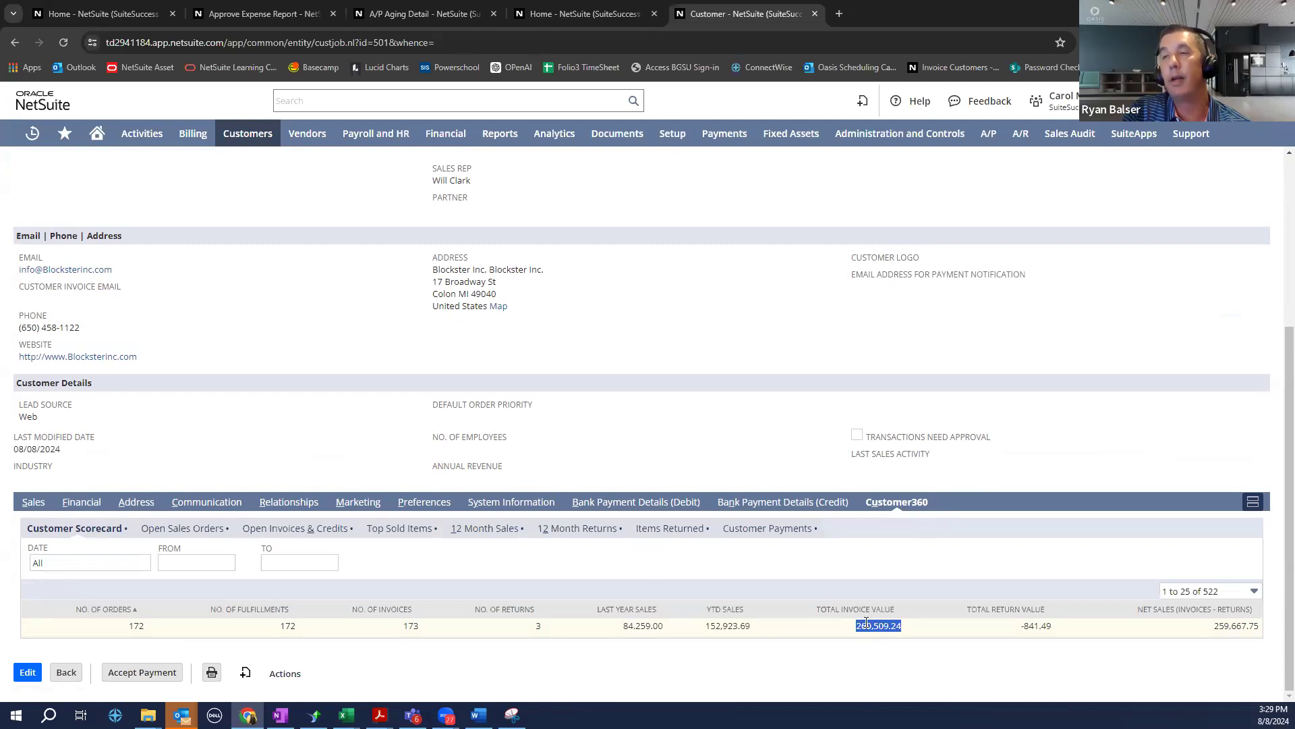
Review the customer's open sales orders and the open invoices and credits, including the credit memo's source document
click(177, 529)
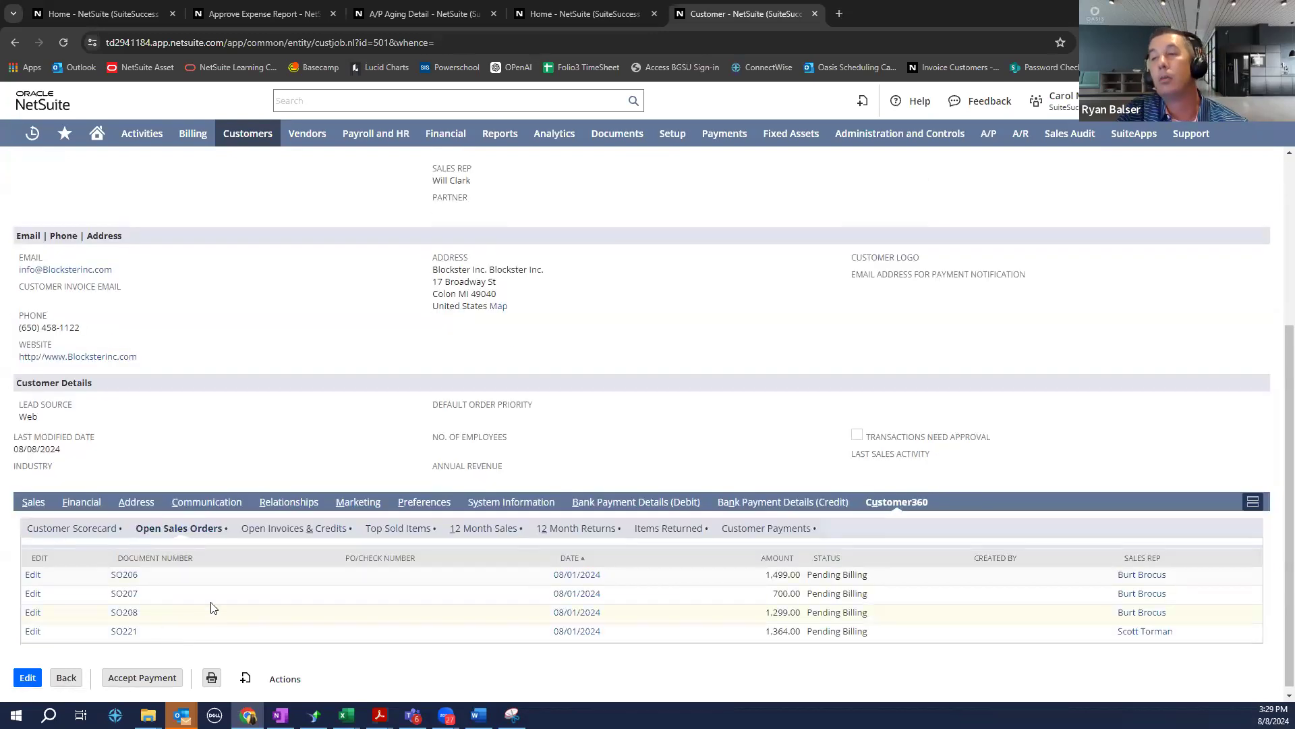
click(290, 533)
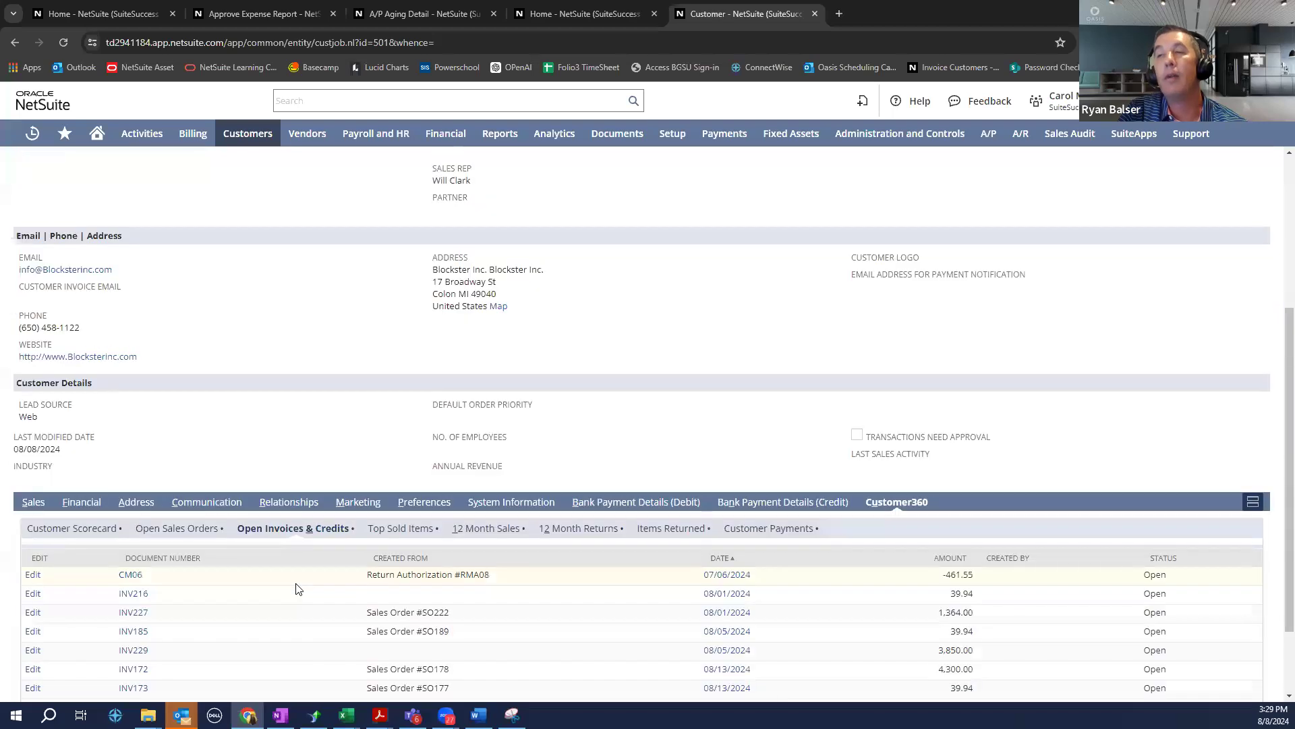
drag(386, 474, 453, 472)
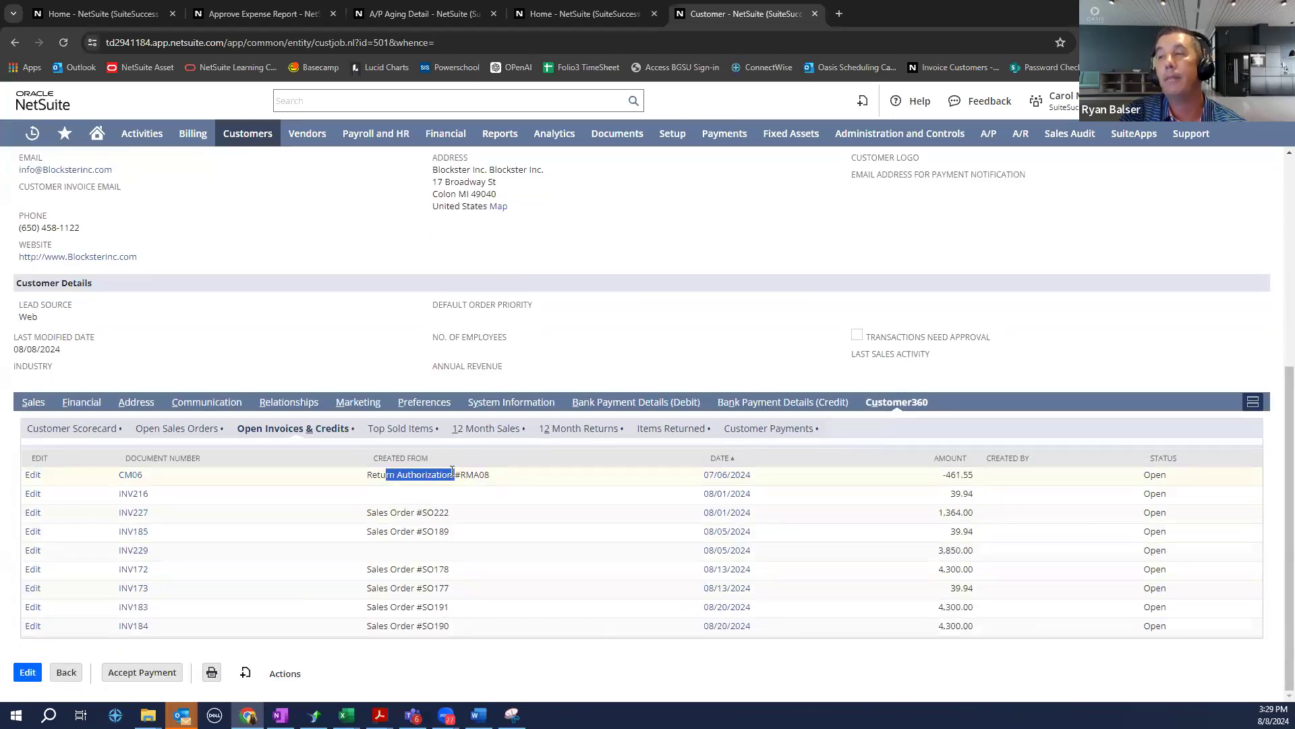
Review the customer's top sold items and the 12-month sales breakdown in Customer360
click(417, 431)
scroll(286, 590, down, 1)
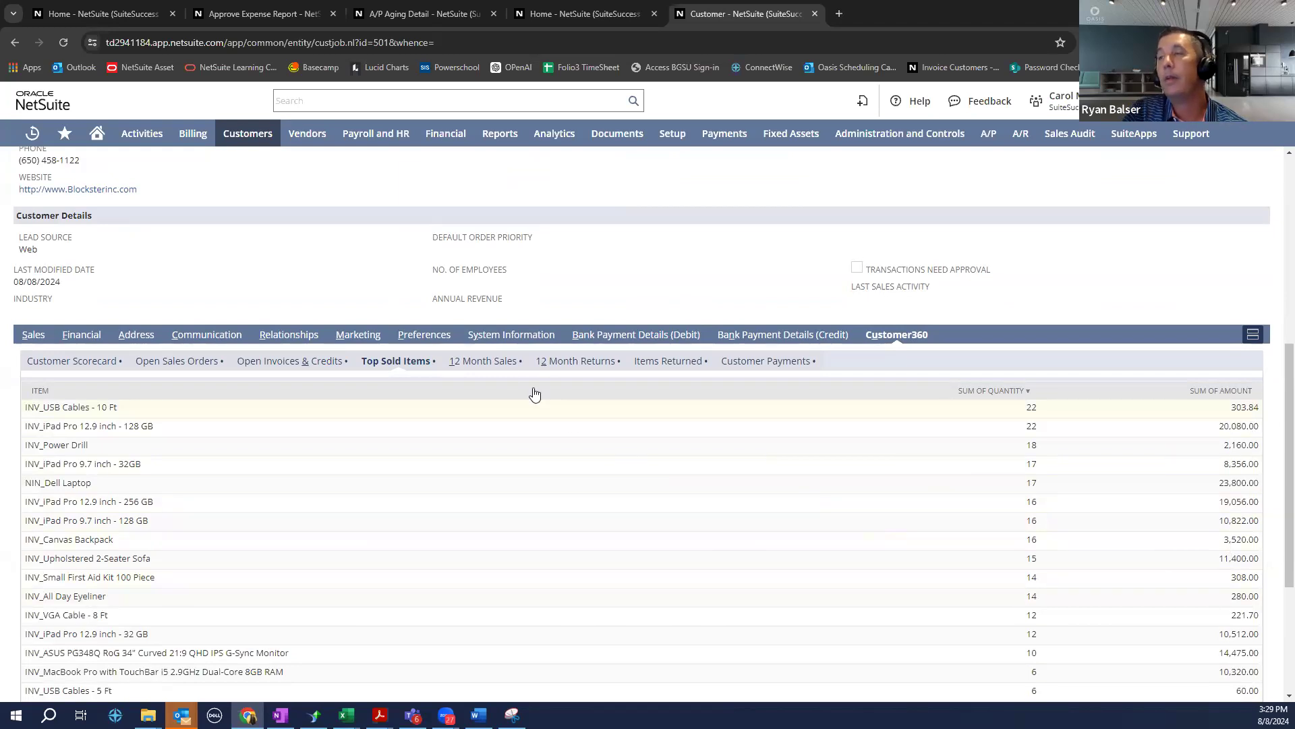
click(490, 361)
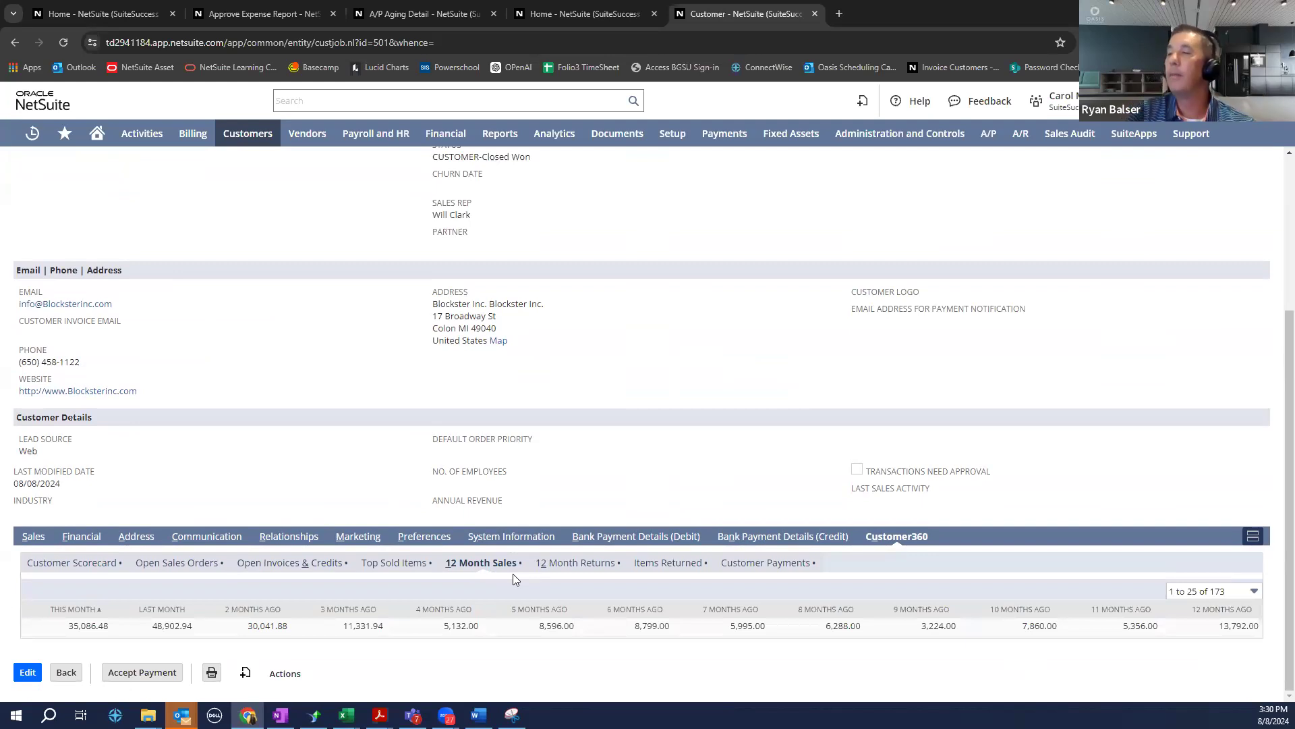
Review the customer's returns history, including 12-month returns and items returned, plus the customer payments summary
click(560, 562)
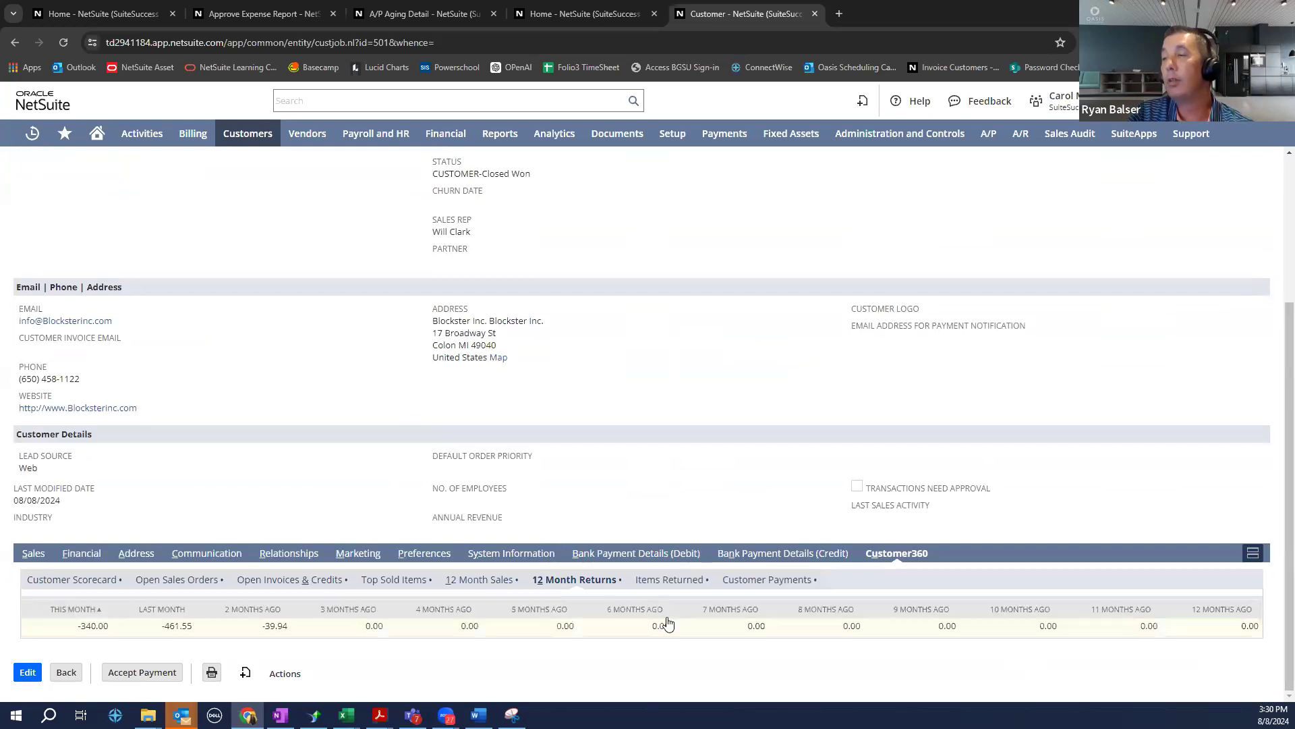
click(665, 582)
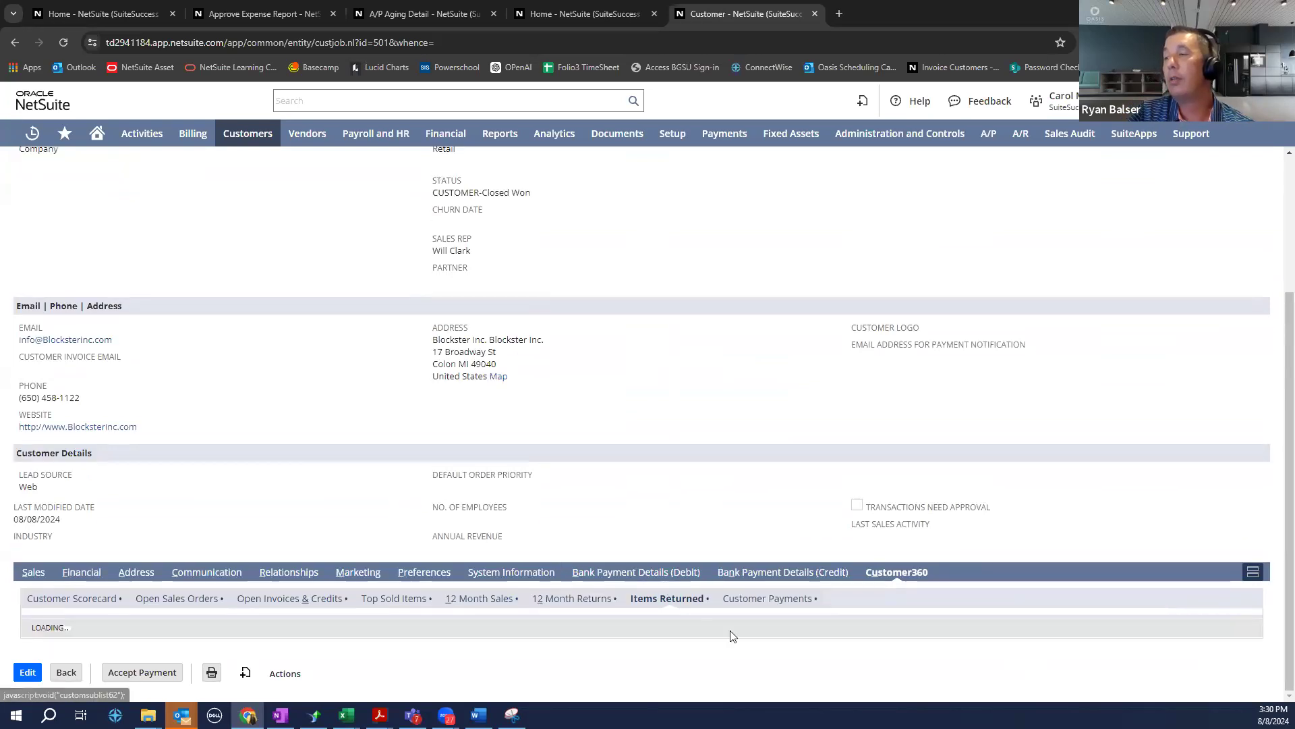
click(765, 587)
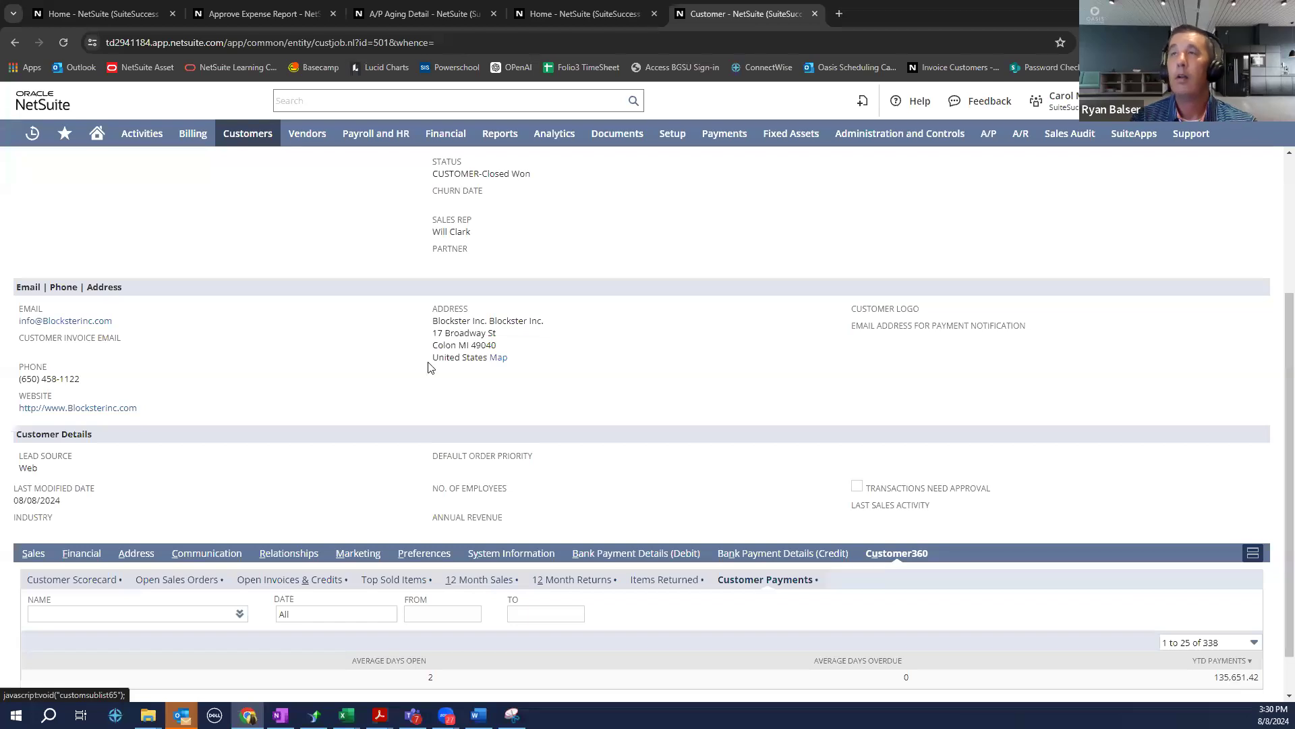
Leave the customer record and return to the home dashboard
mouse_move(97, 133)
click(100, 162)
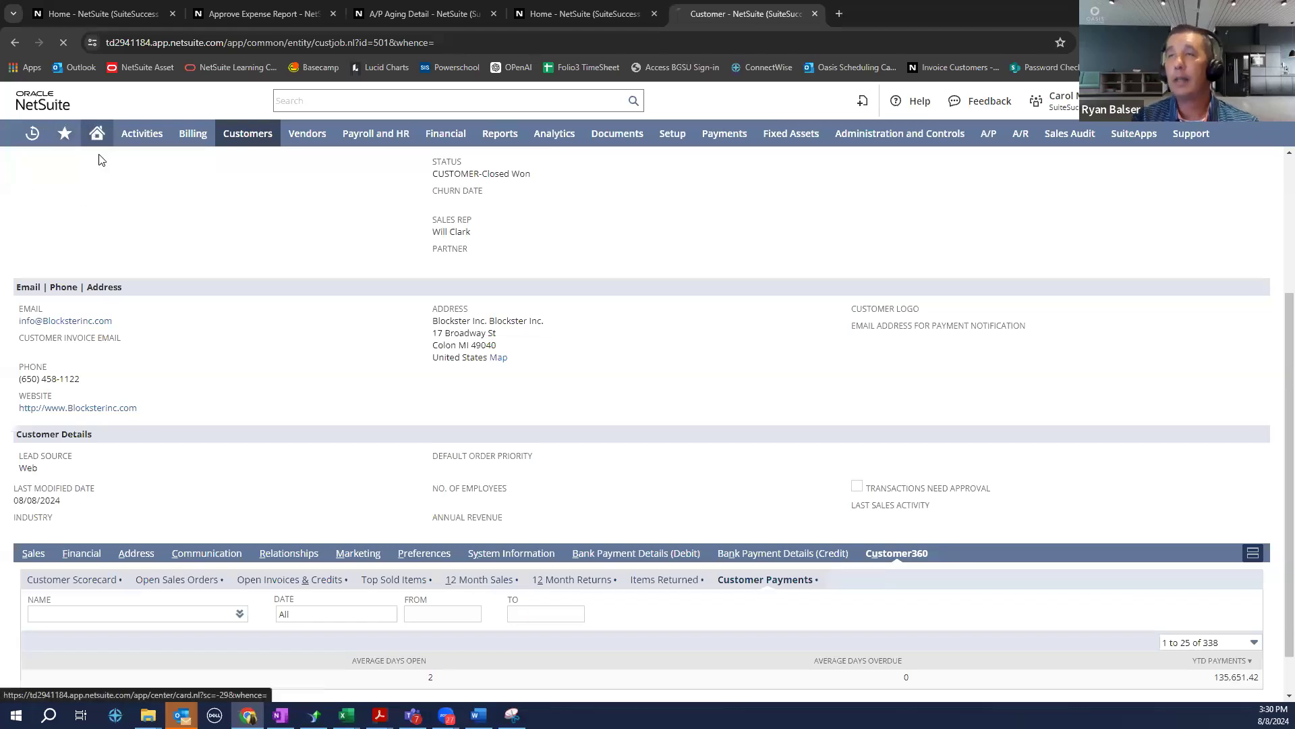